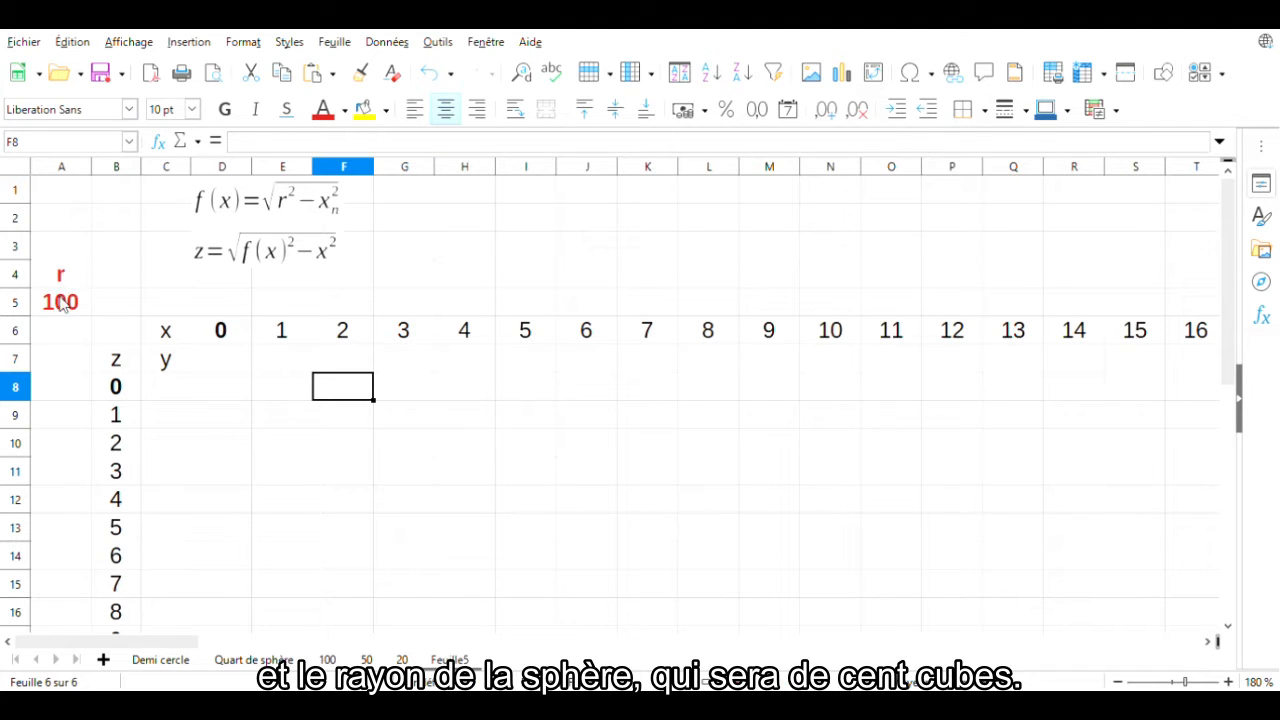
# Enter the y formula =RACINE(A5^2-D6^2) in cell D7, using the radius in A5 and the x value in D6.
pyautogui.click(61, 304)
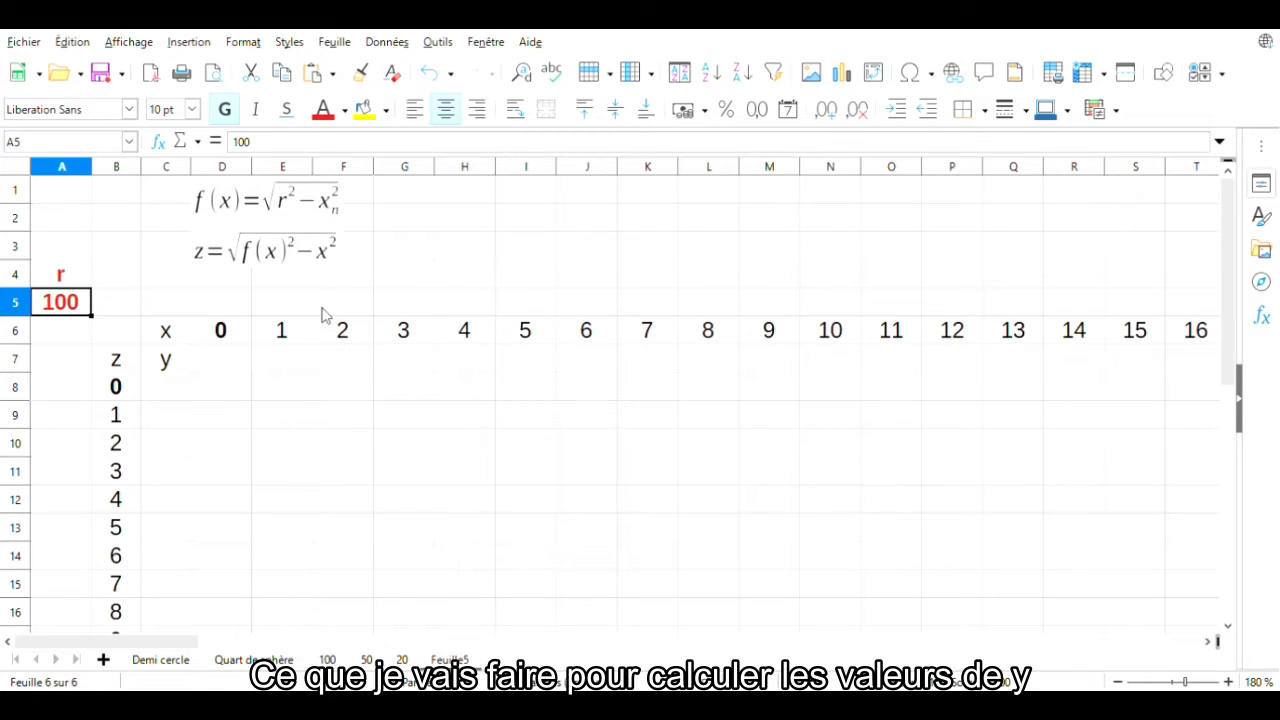
pyautogui.click(231, 360)
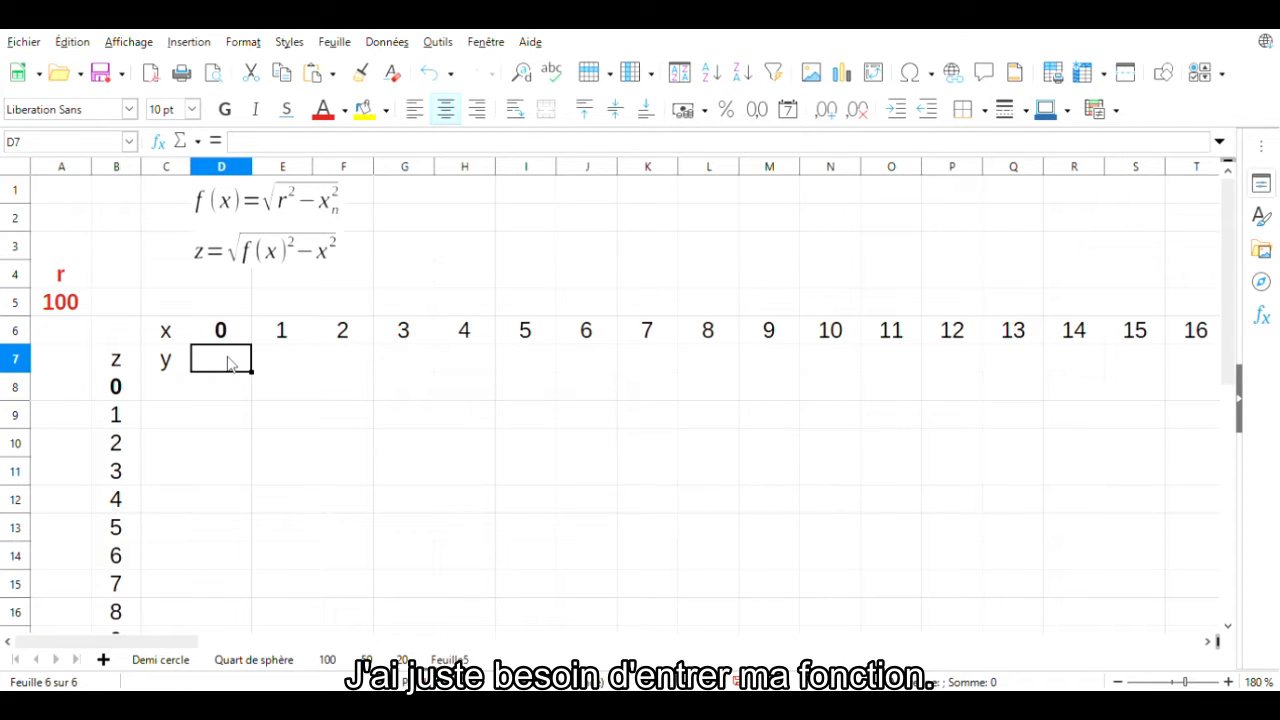
pyautogui.write('=')
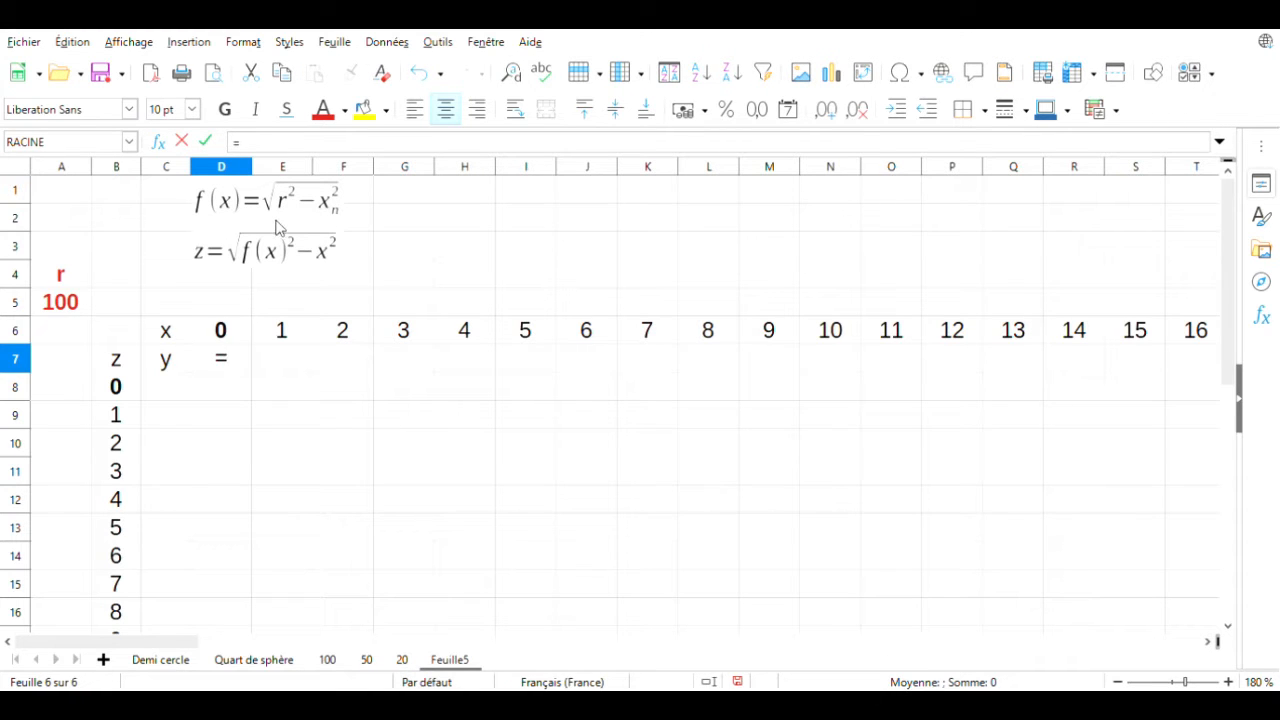
pyautogui.write('raci')
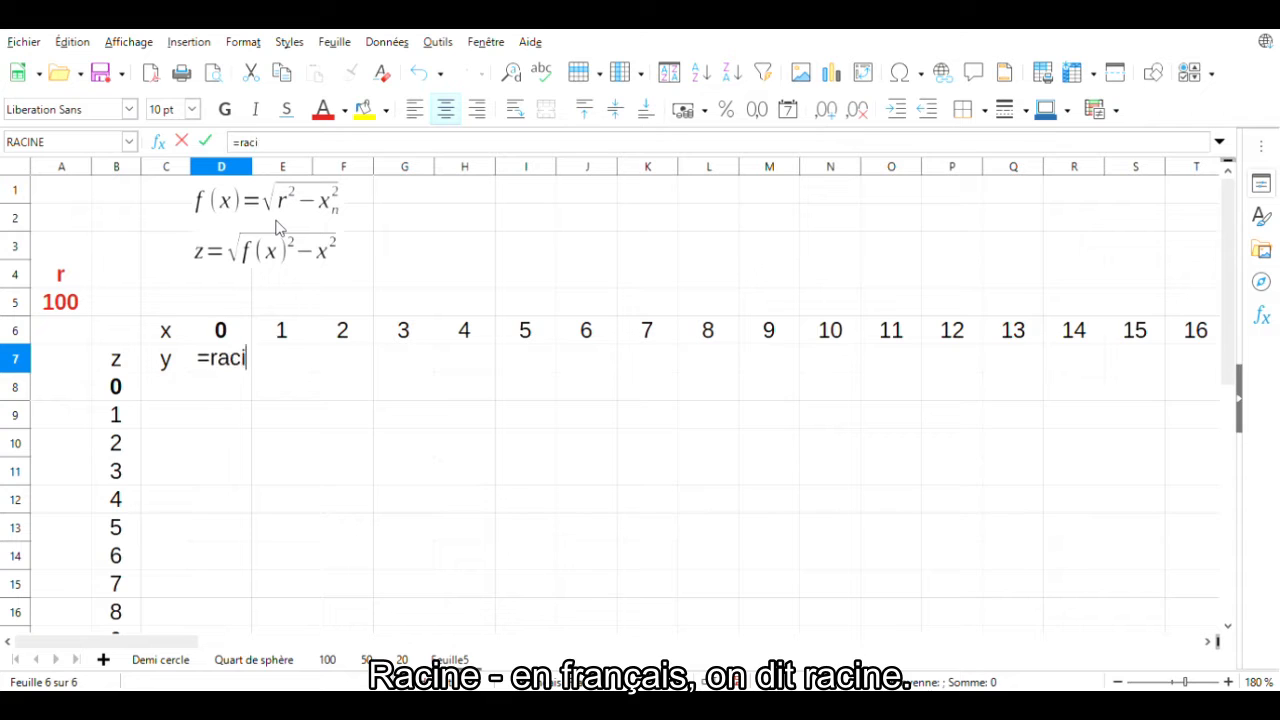
pyautogui.write('ne(')
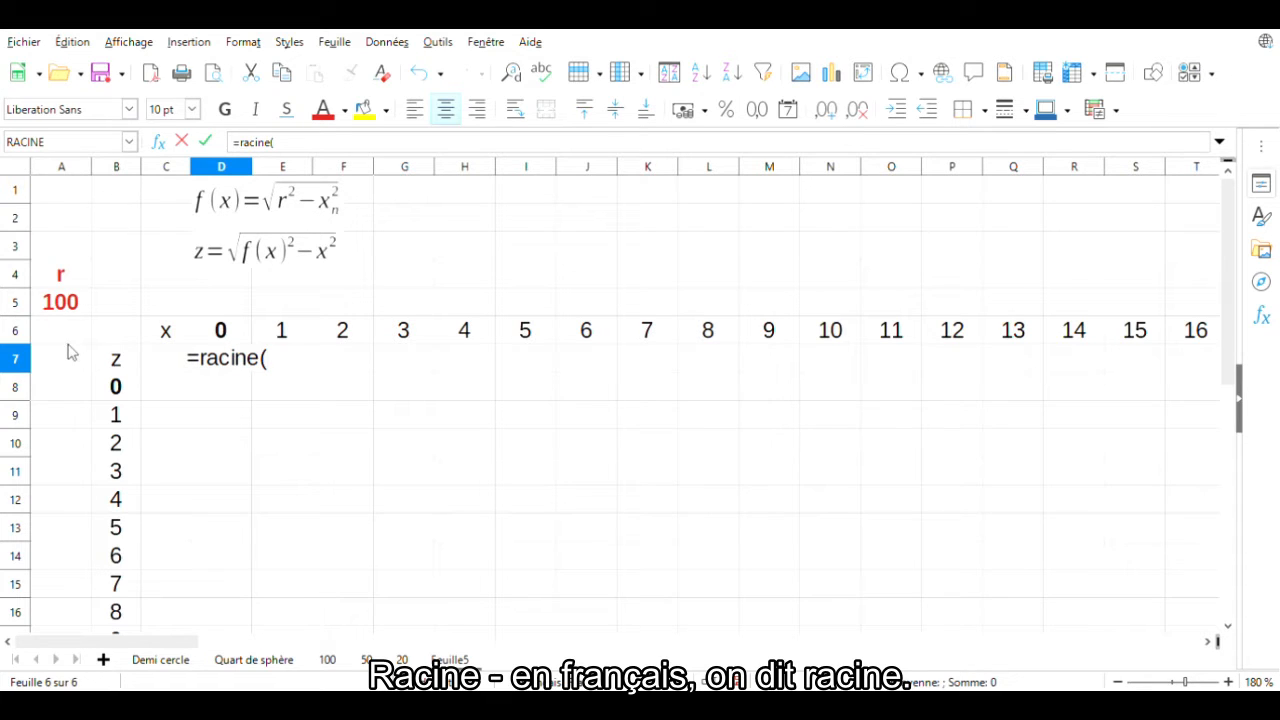
pyautogui.click(60, 310)
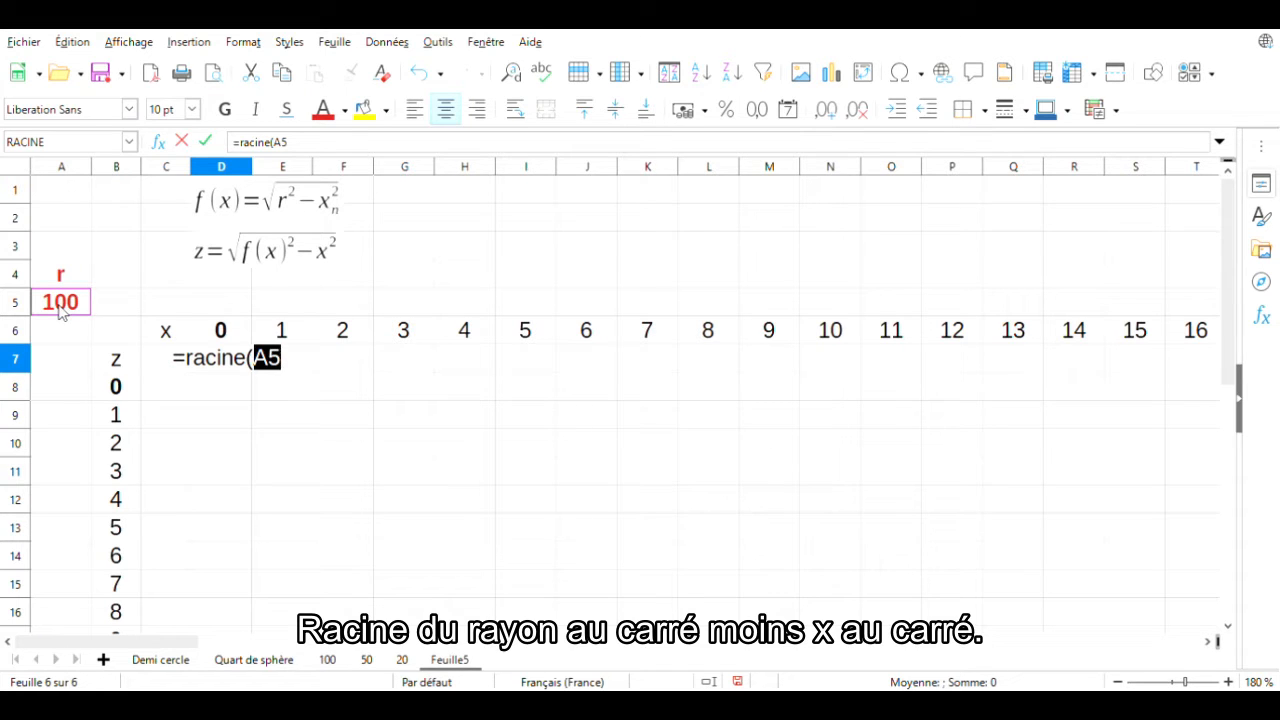
pyautogui.write('^2-')
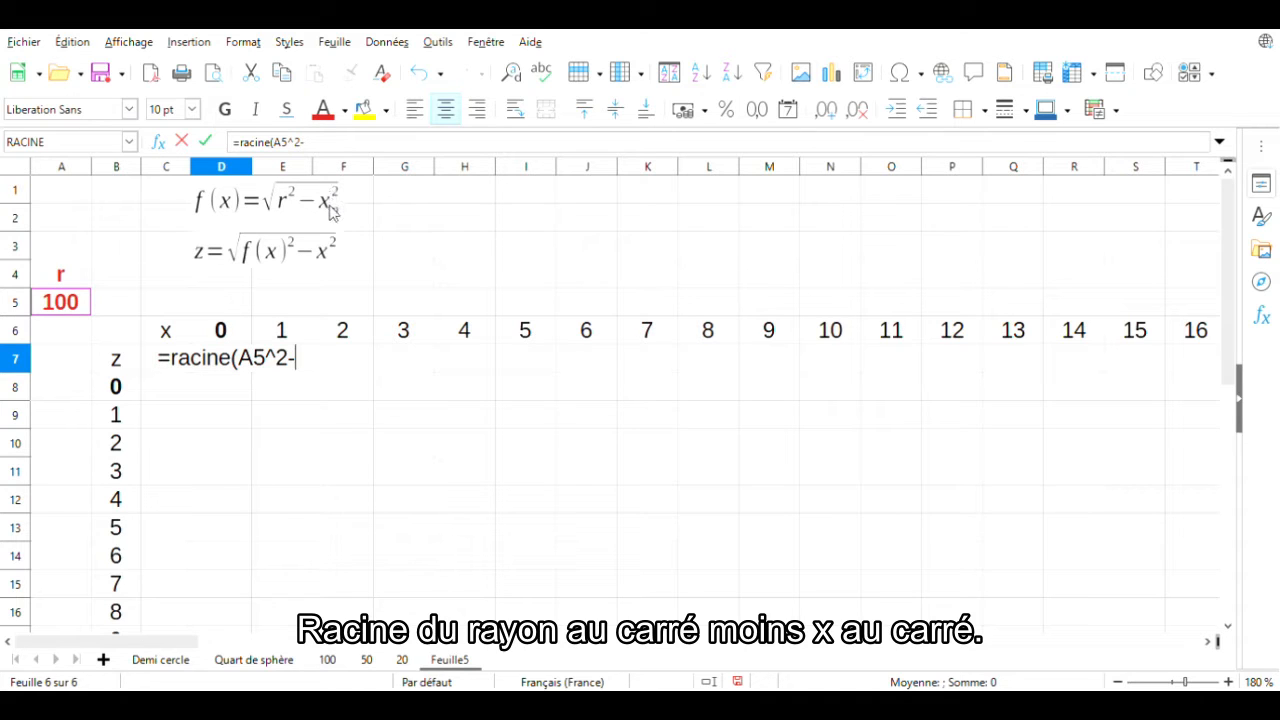
pyautogui.click(233, 337)
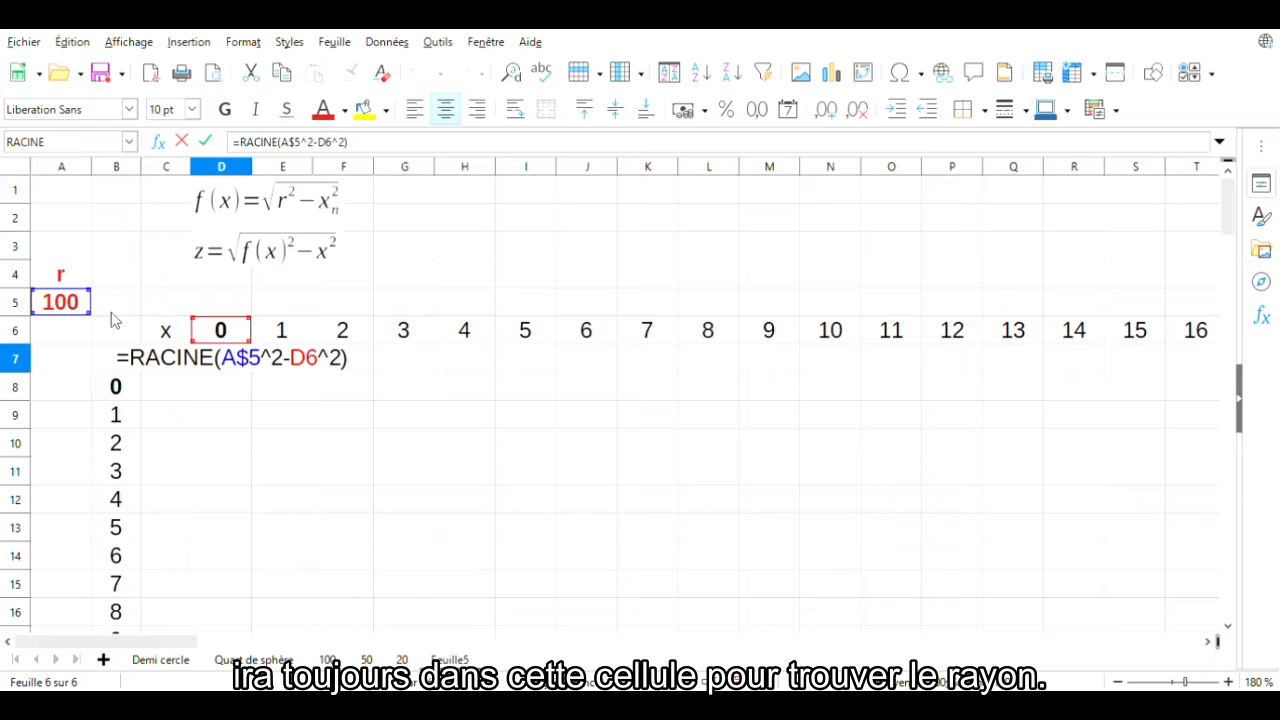
# Change the radius reference in D7's formula to $A5 so that its column stays fixed.
pyautogui.click(254, 366)
pyautogui.press('BackSpace')
pyautogui.press('Left')
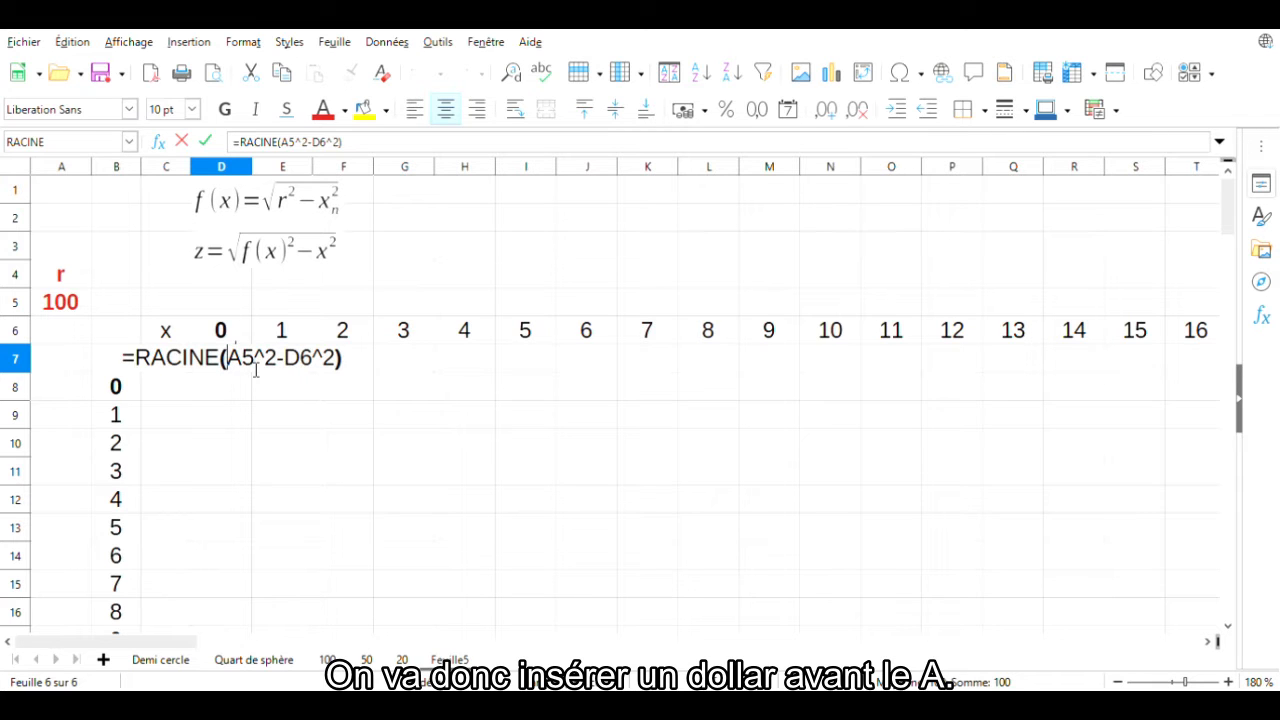
pyautogui.write('$')
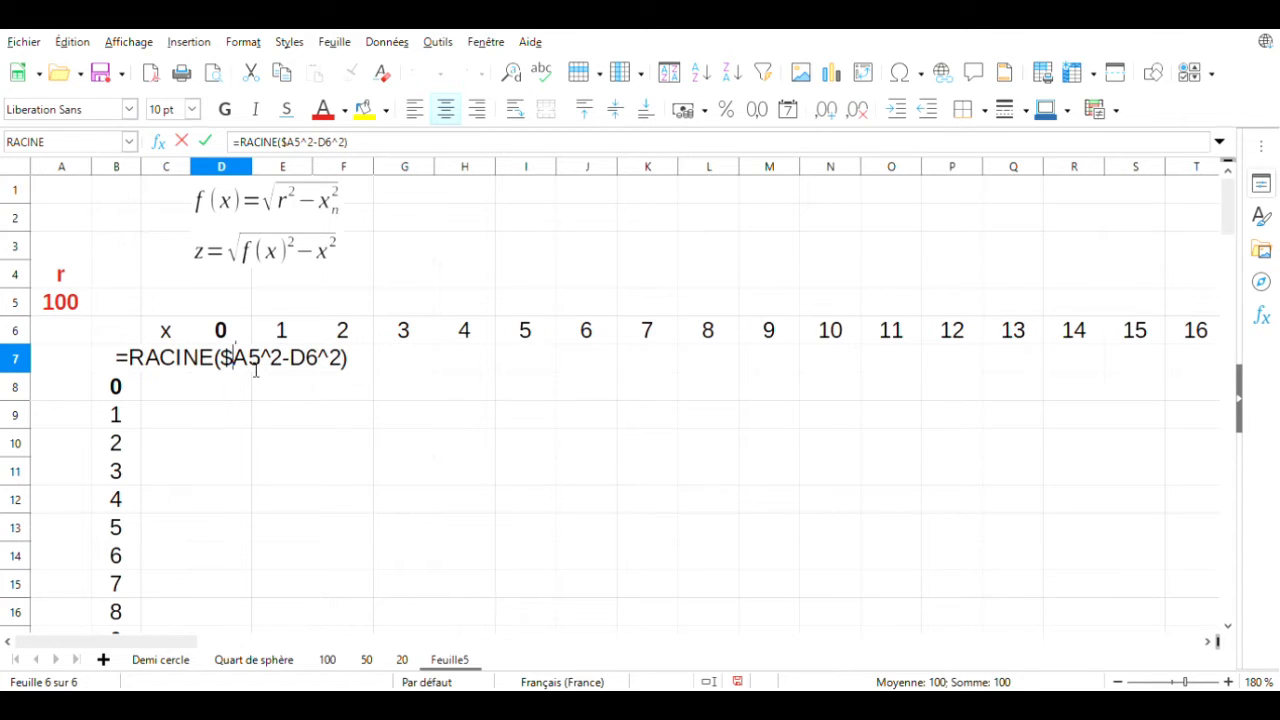
pyautogui.press('Return')
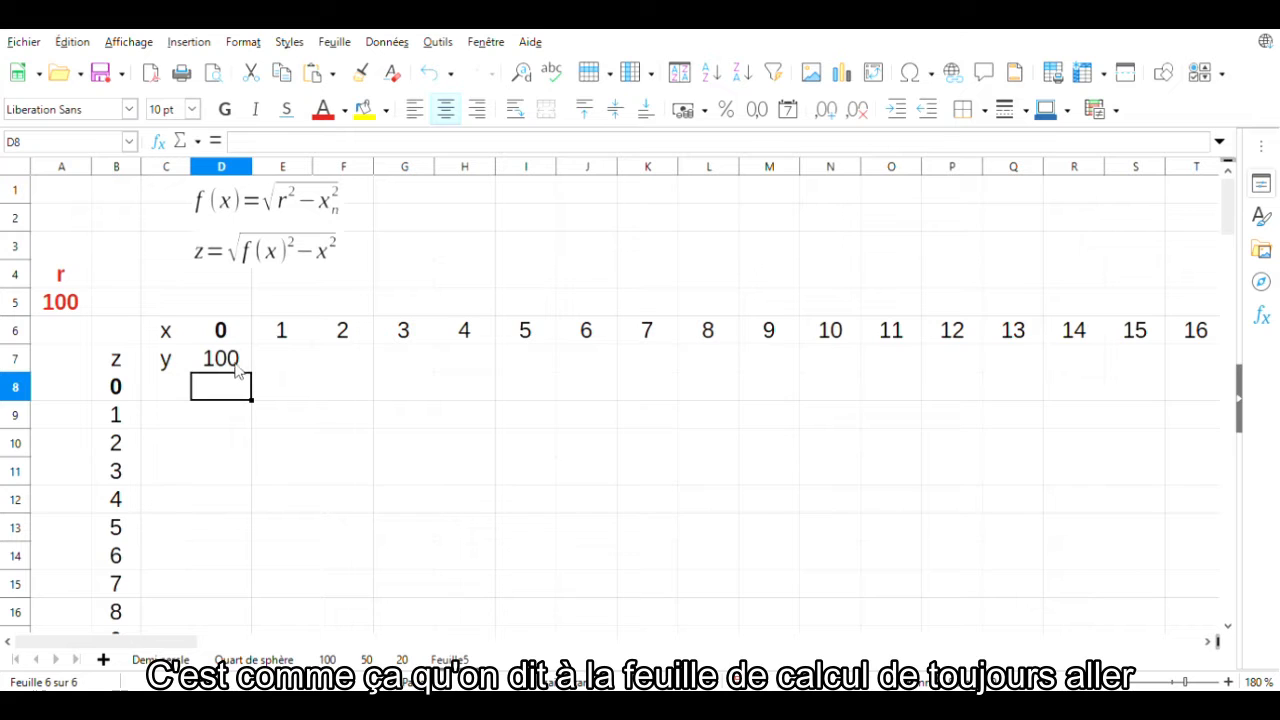
# Copy the D7 formula across row 7 under the x values, checking the radius reference in E7.
pyautogui.click(237, 366)
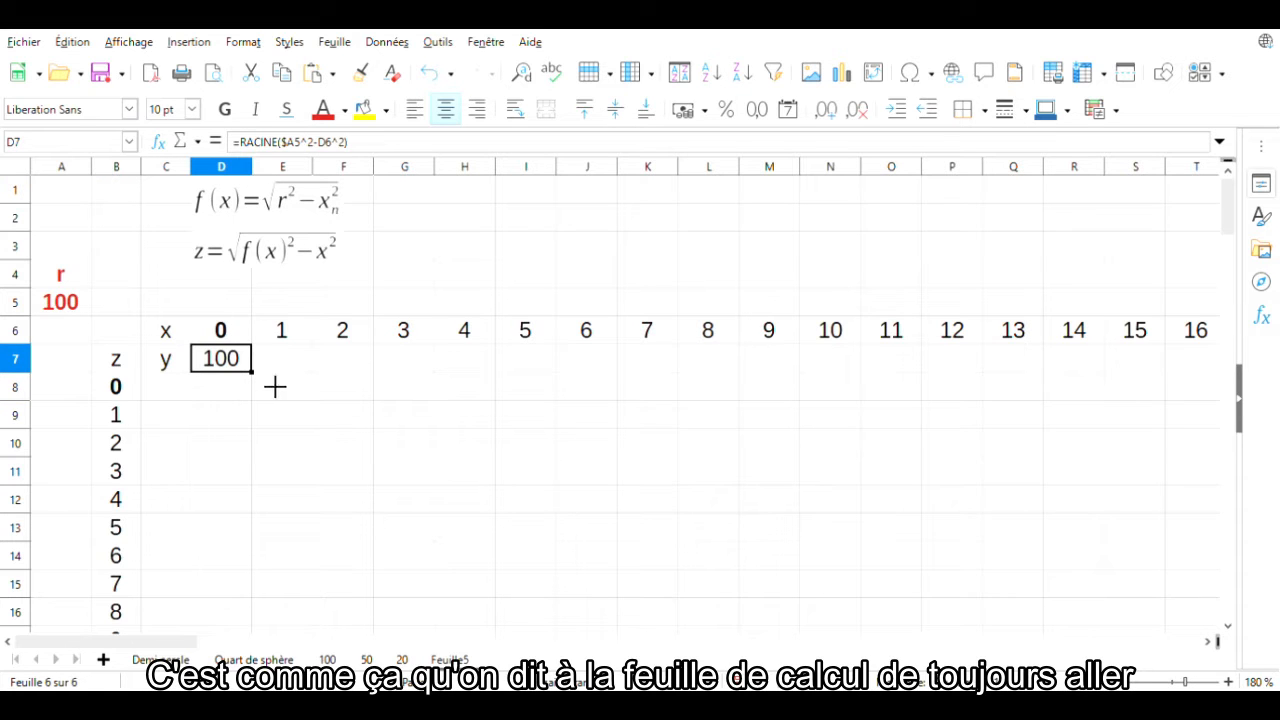
pyautogui.moveTo(275, 386); pyautogui.dragTo(577, 383)
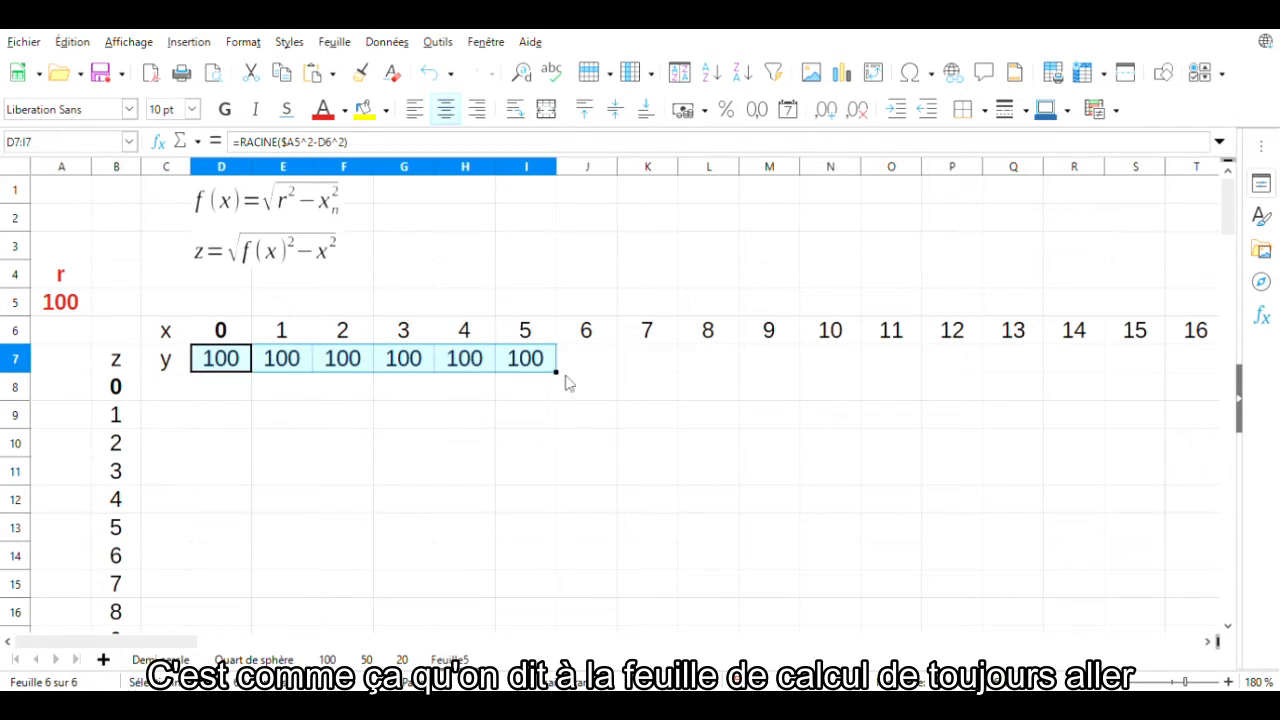
pyautogui.click(280, 366)
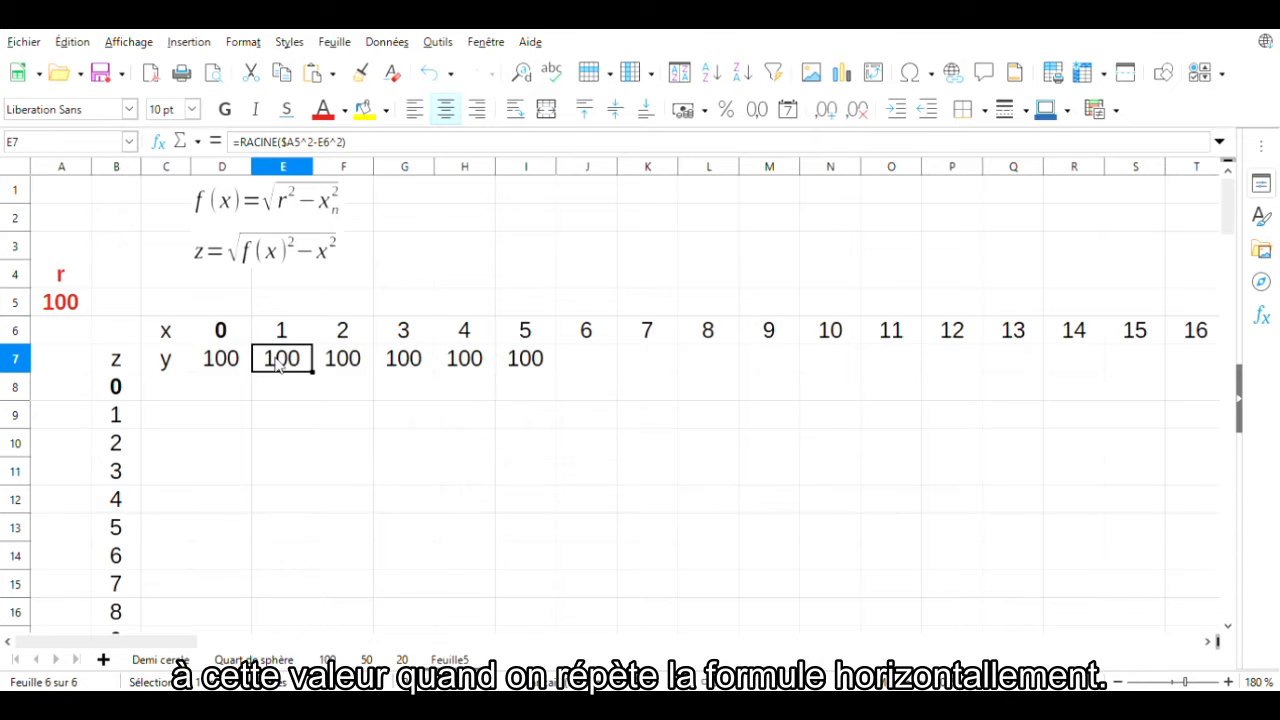
pyautogui.click(71, 310)
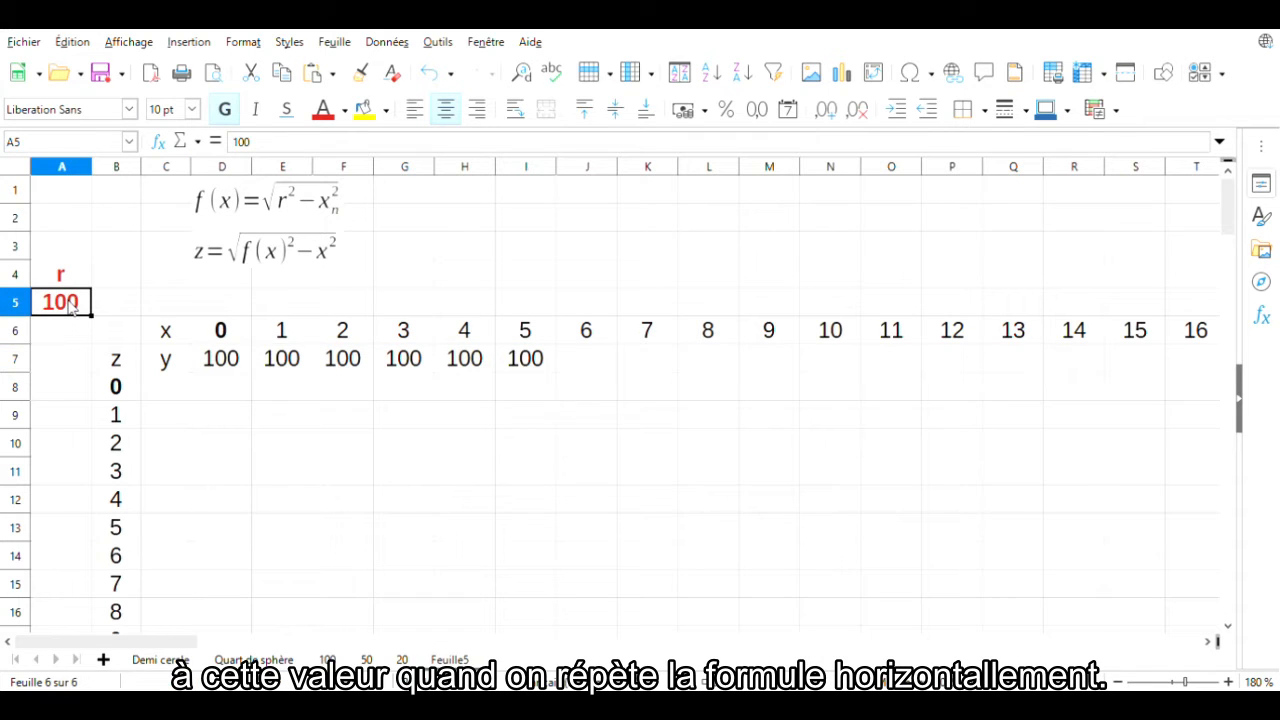
pyautogui.click(295, 368)
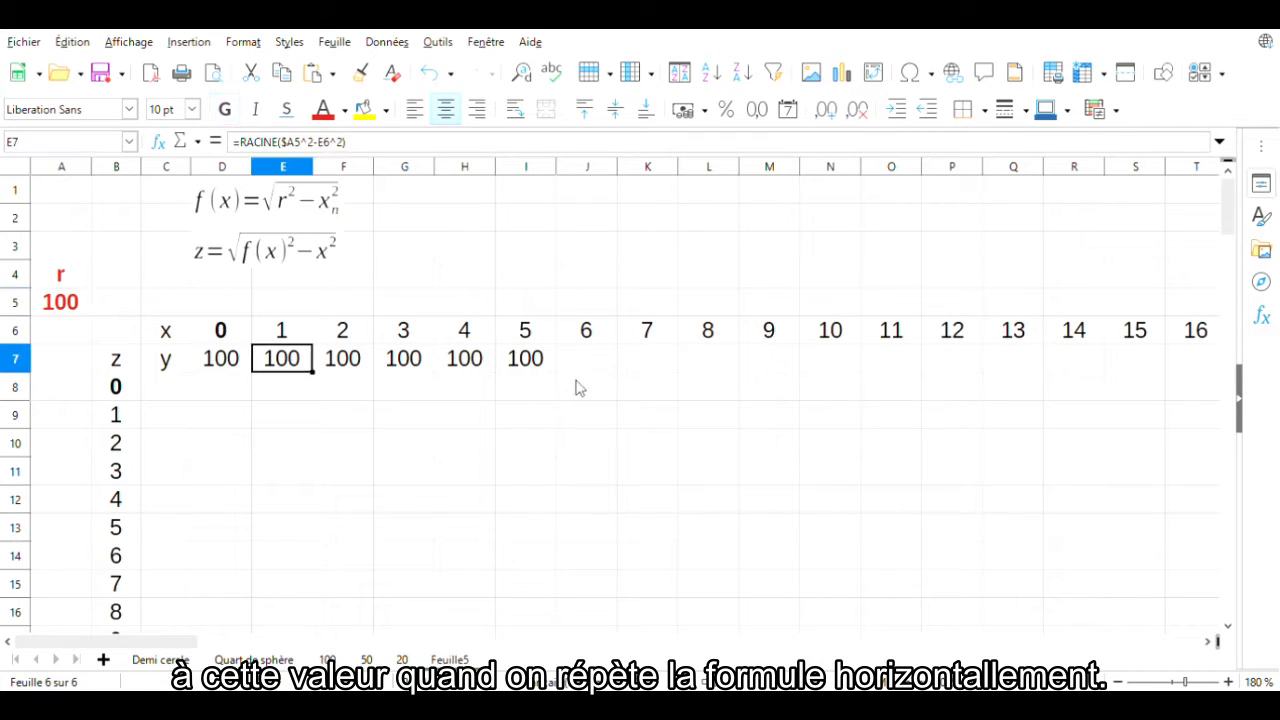
pyautogui.click(526, 360)
pyautogui.moveTo(555, 372); pyautogui.dragTo(723, 380)
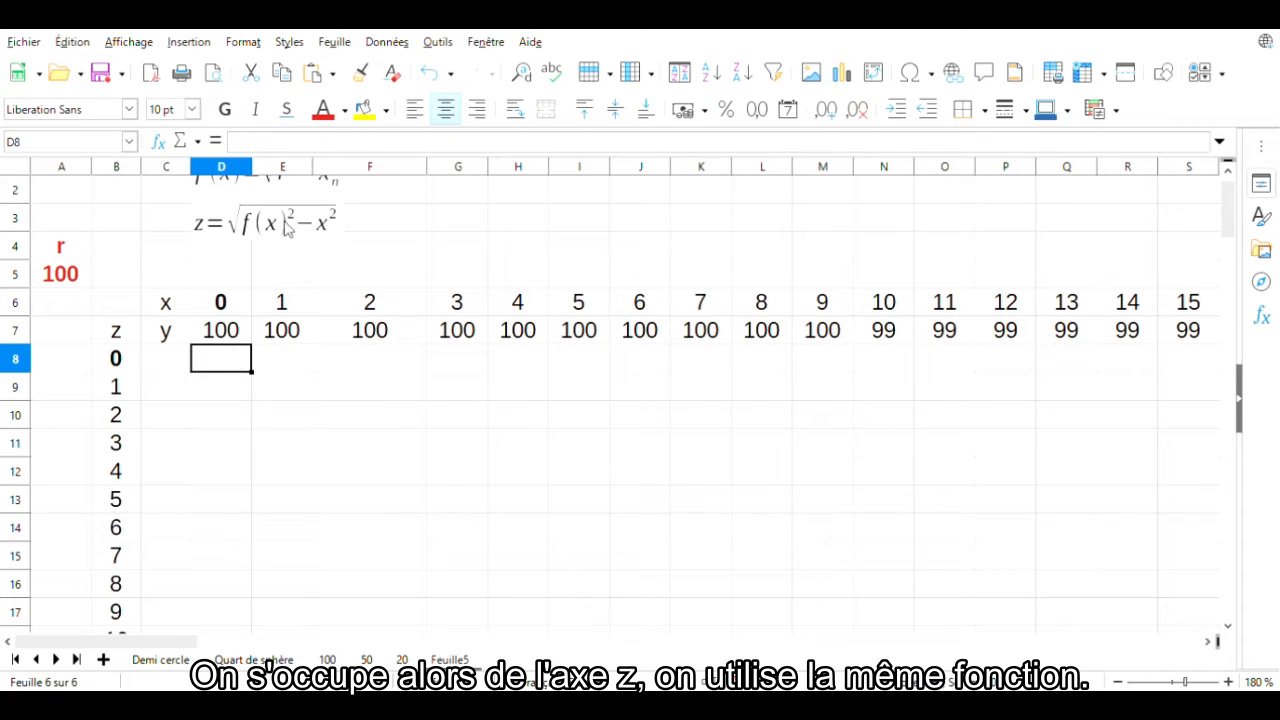
# Enter the z-axis formula =RACINE(D7^2-B8^2) in cell D8.
pyautogui.write('=')
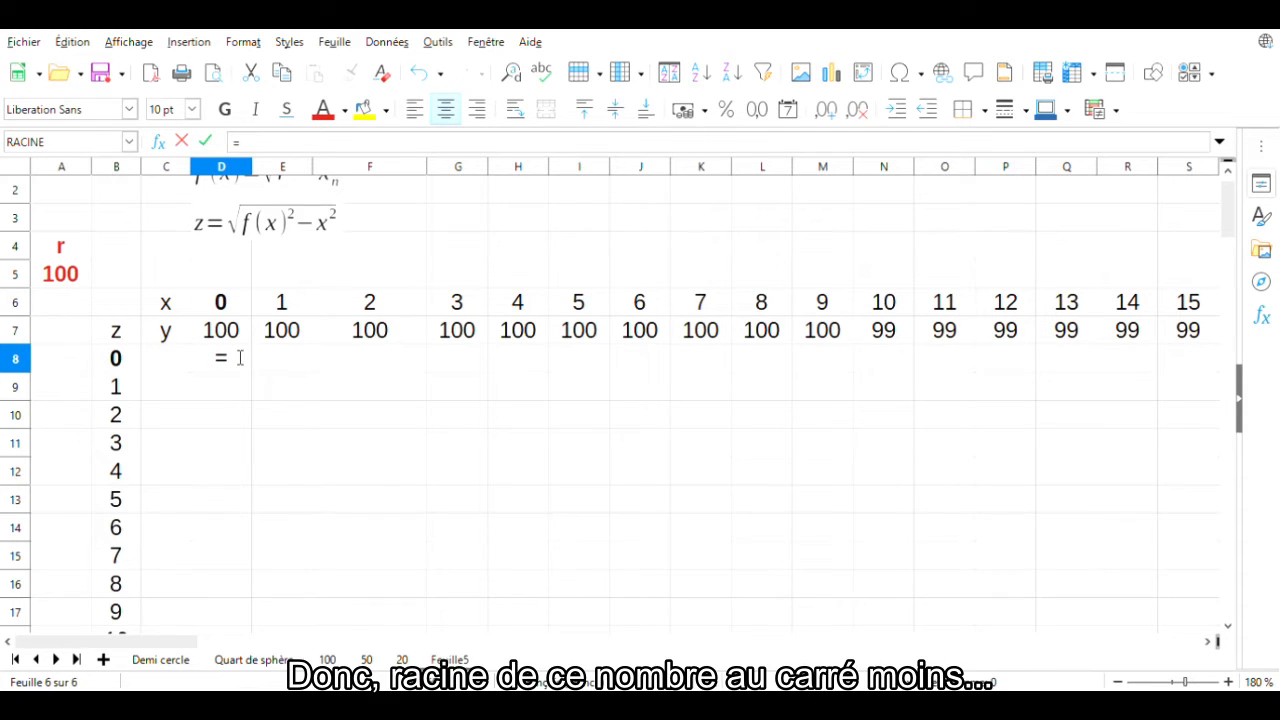
pyautogui.write('racine(')
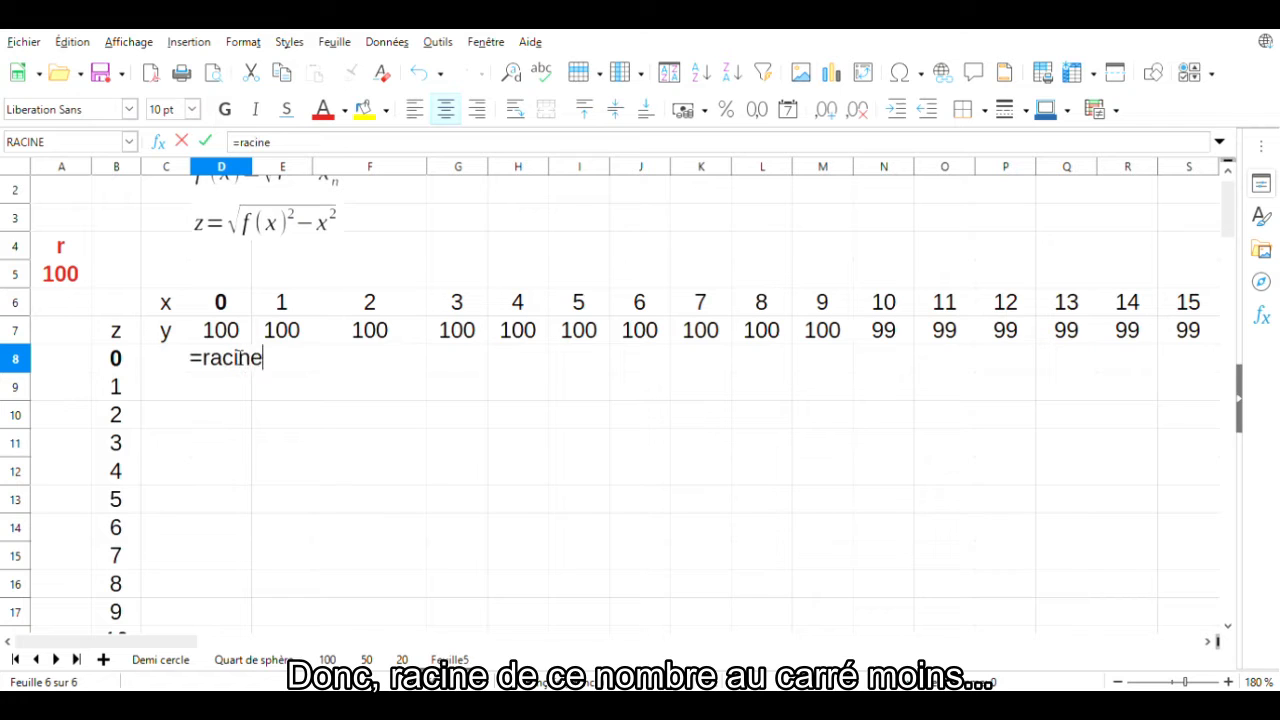
pyautogui.click(221, 336)
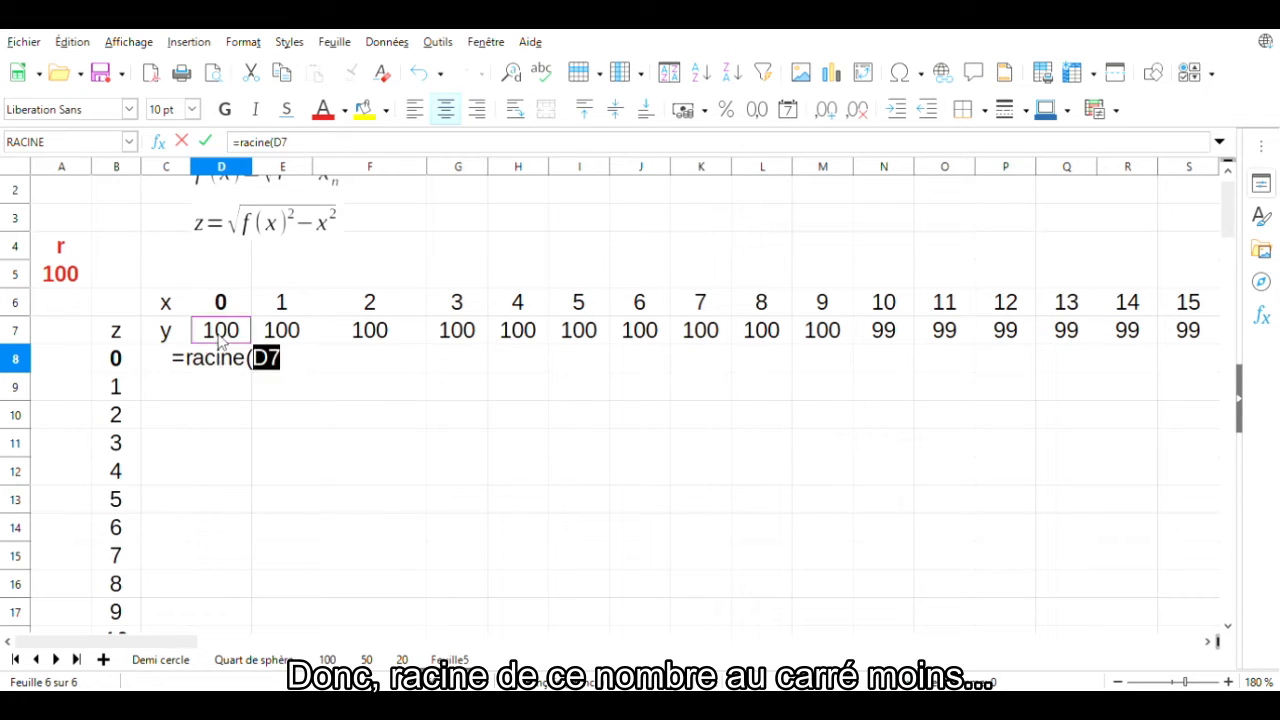
pyautogui.write('^2')
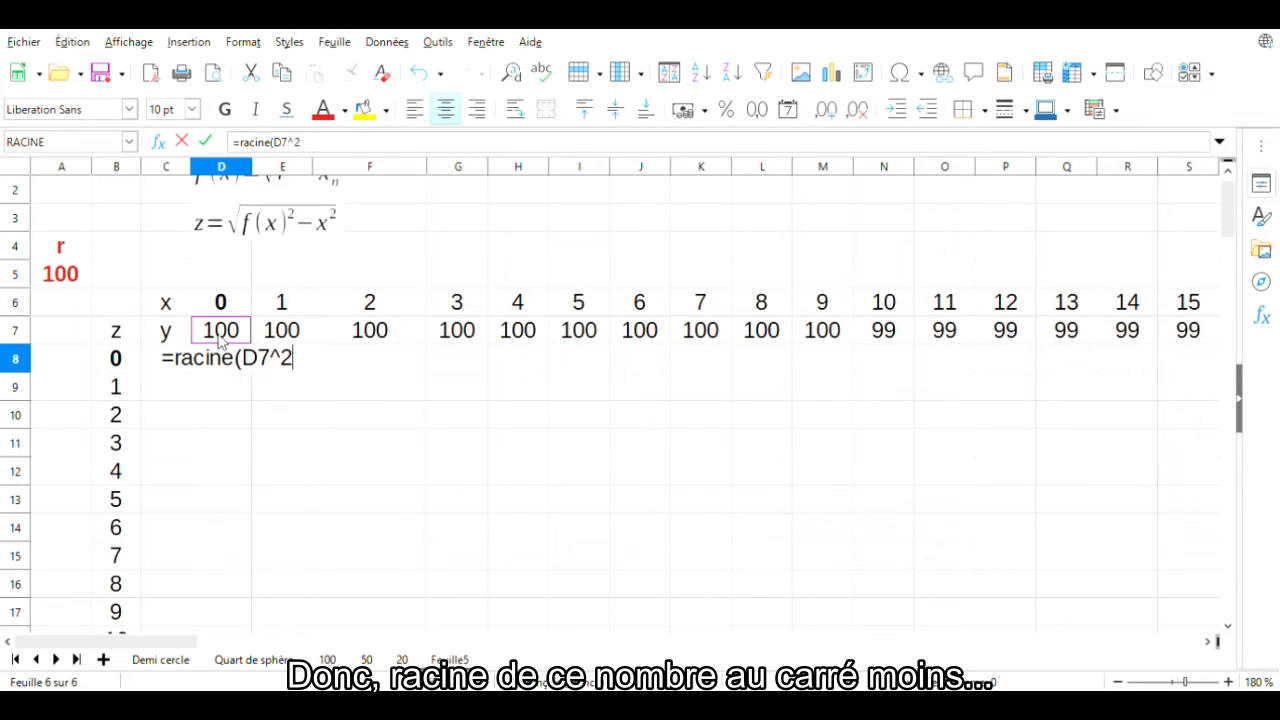
pyautogui.write('-')
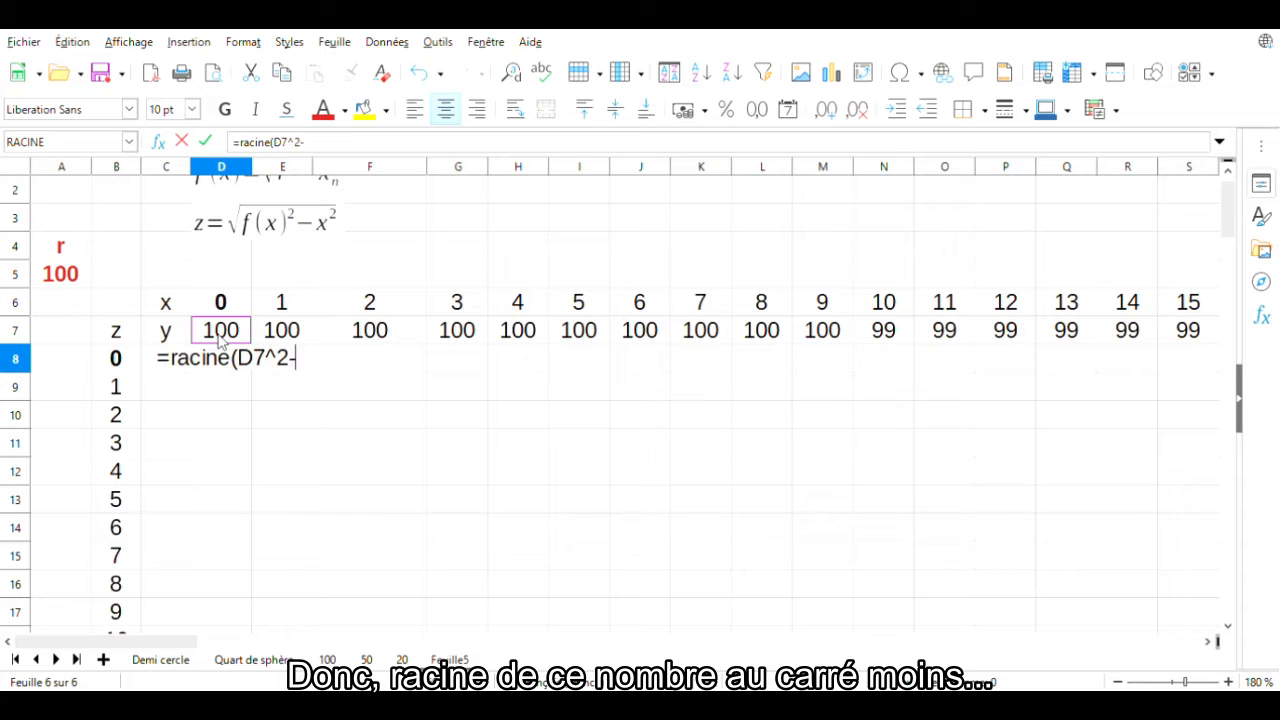
pyautogui.click(116, 362)
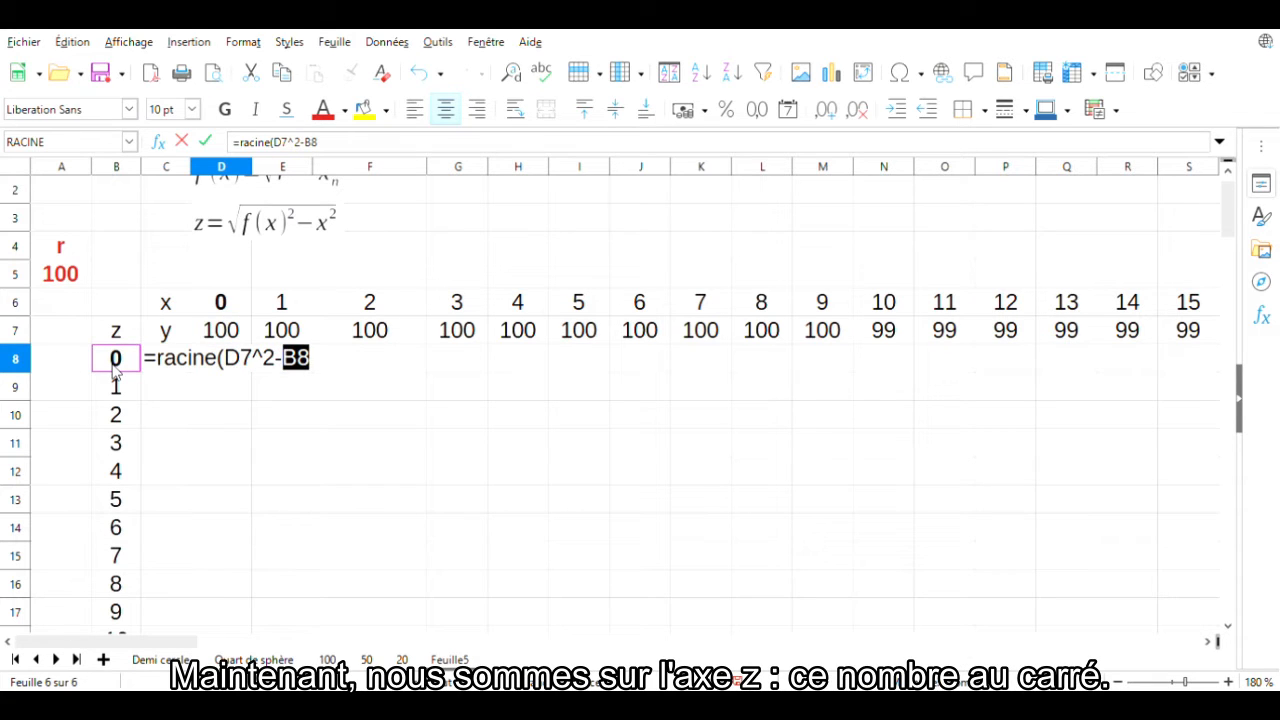
pyautogui.write('^2')
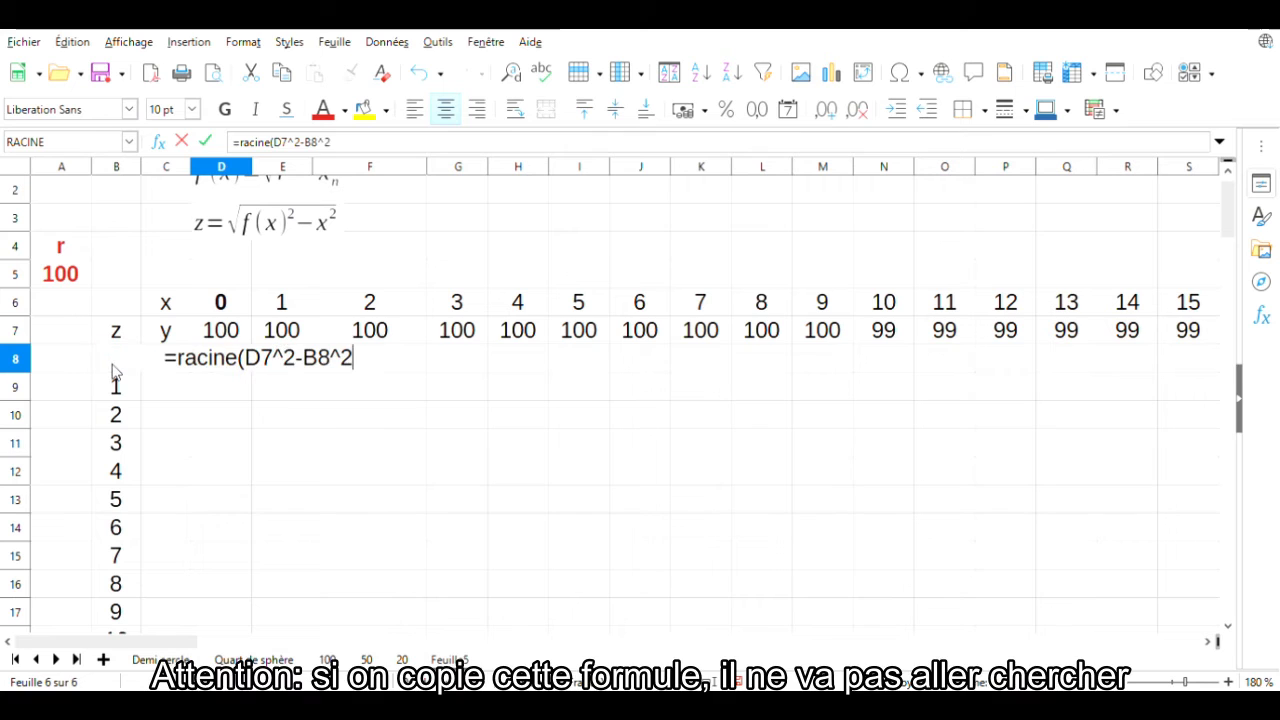
pyautogui.write(')')
pyautogui.press('Return')
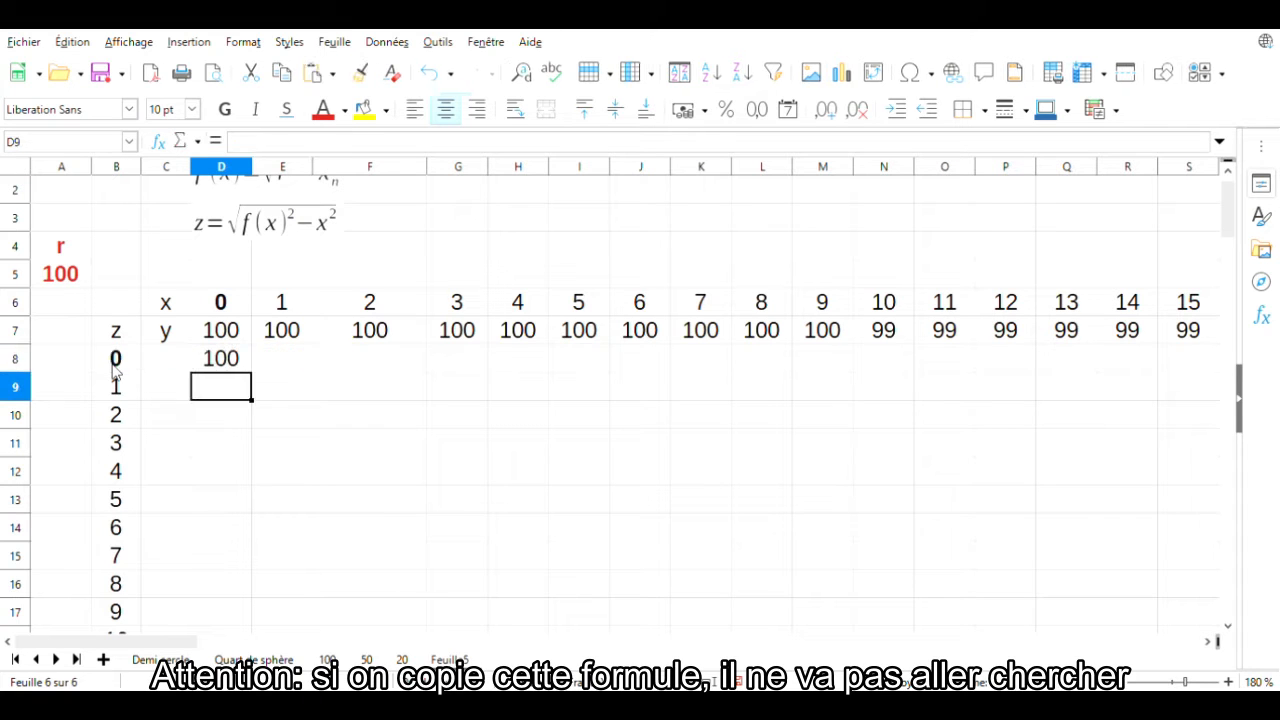
# Fix the row of the first reference and the column of the second in D8, making the formula =RACINE(D$7^2-$B8^2).
pyautogui.click(226, 360)
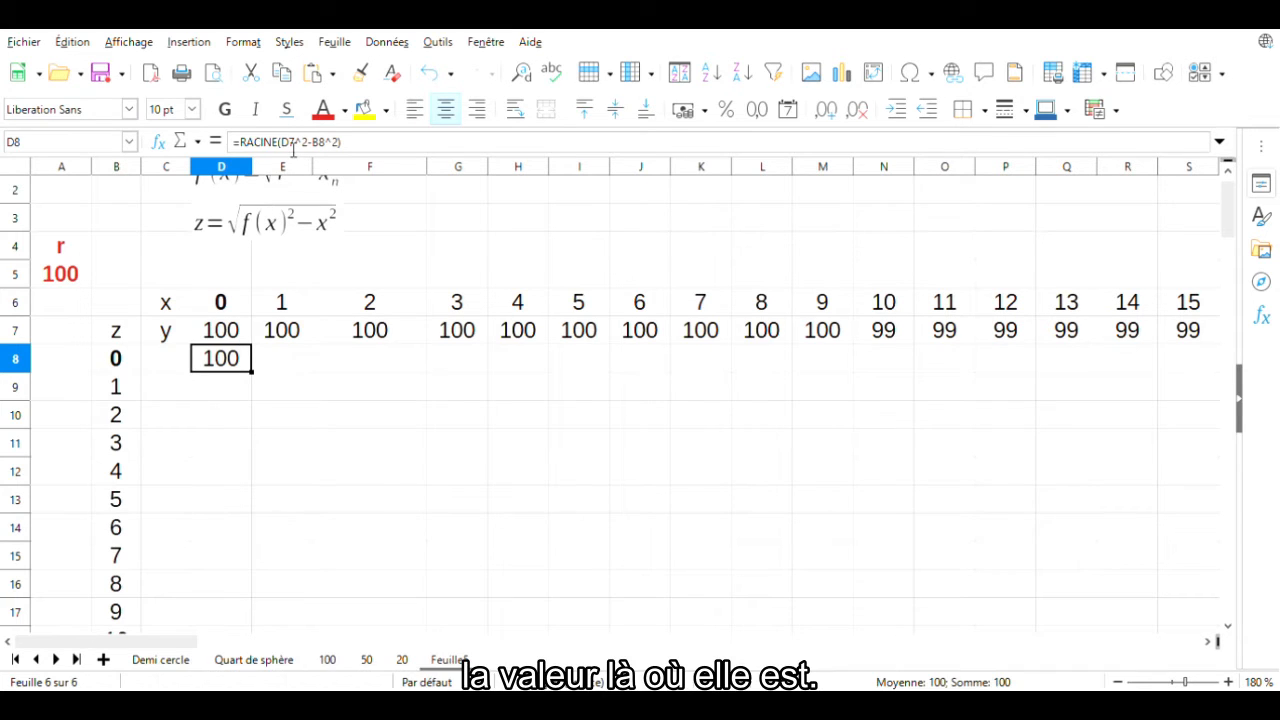
pyautogui.click(294, 142)
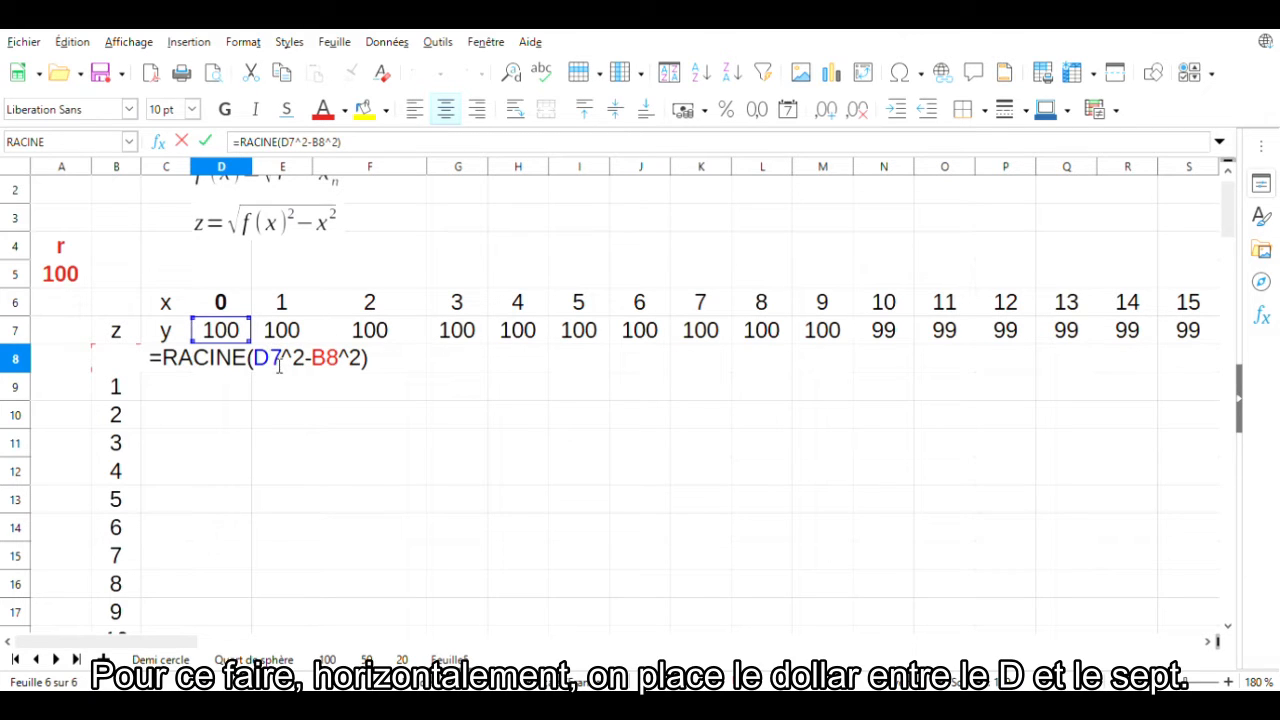
pyautogui.write('$')
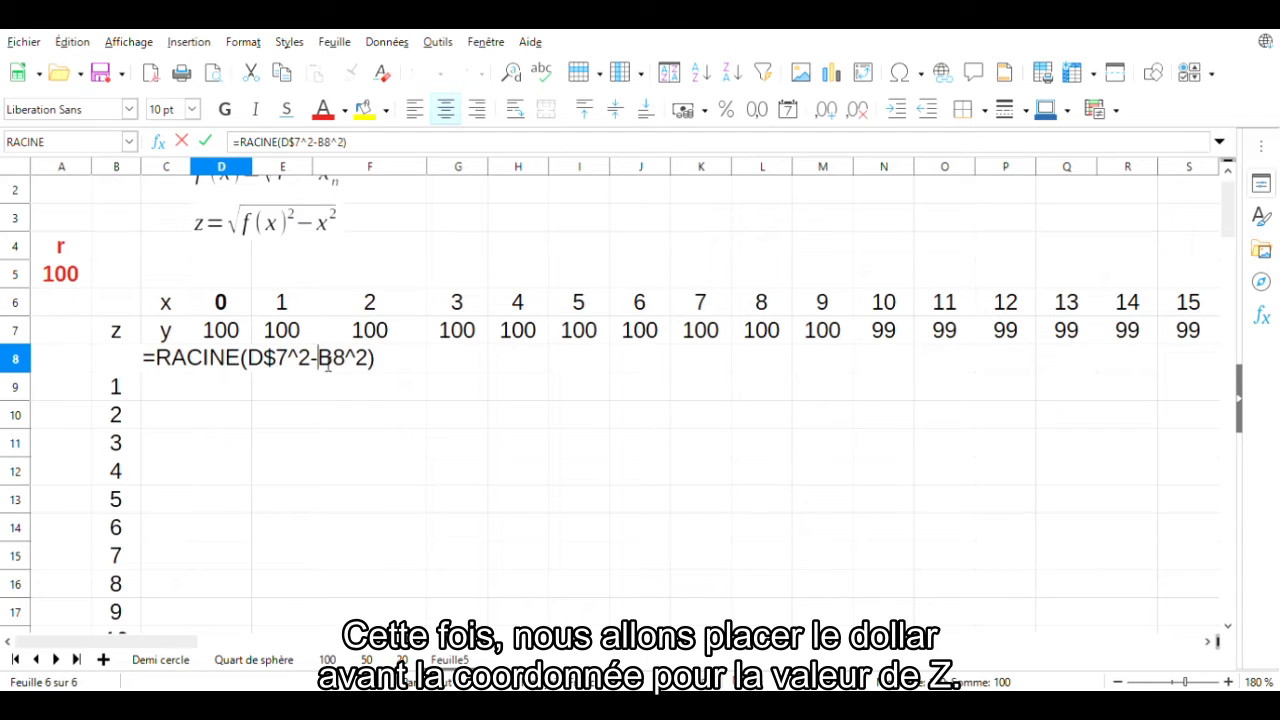
pyautogui.write('$')
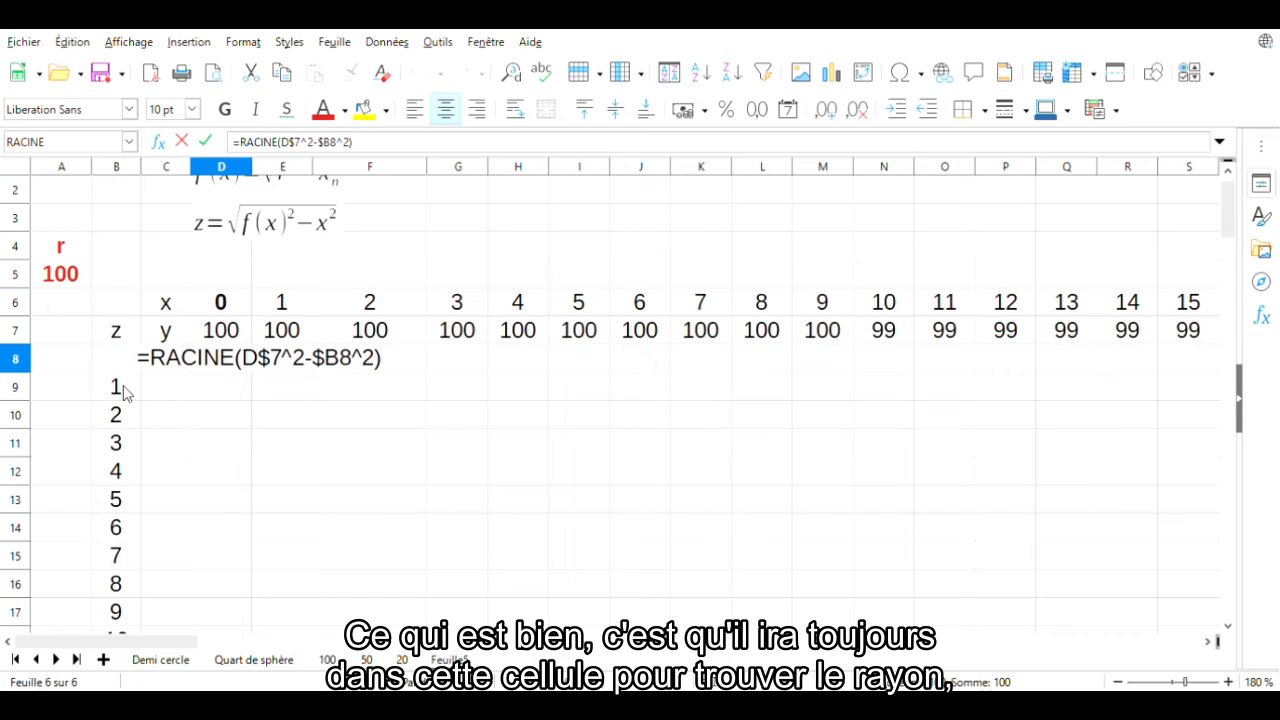
pyautogui.press('Return')
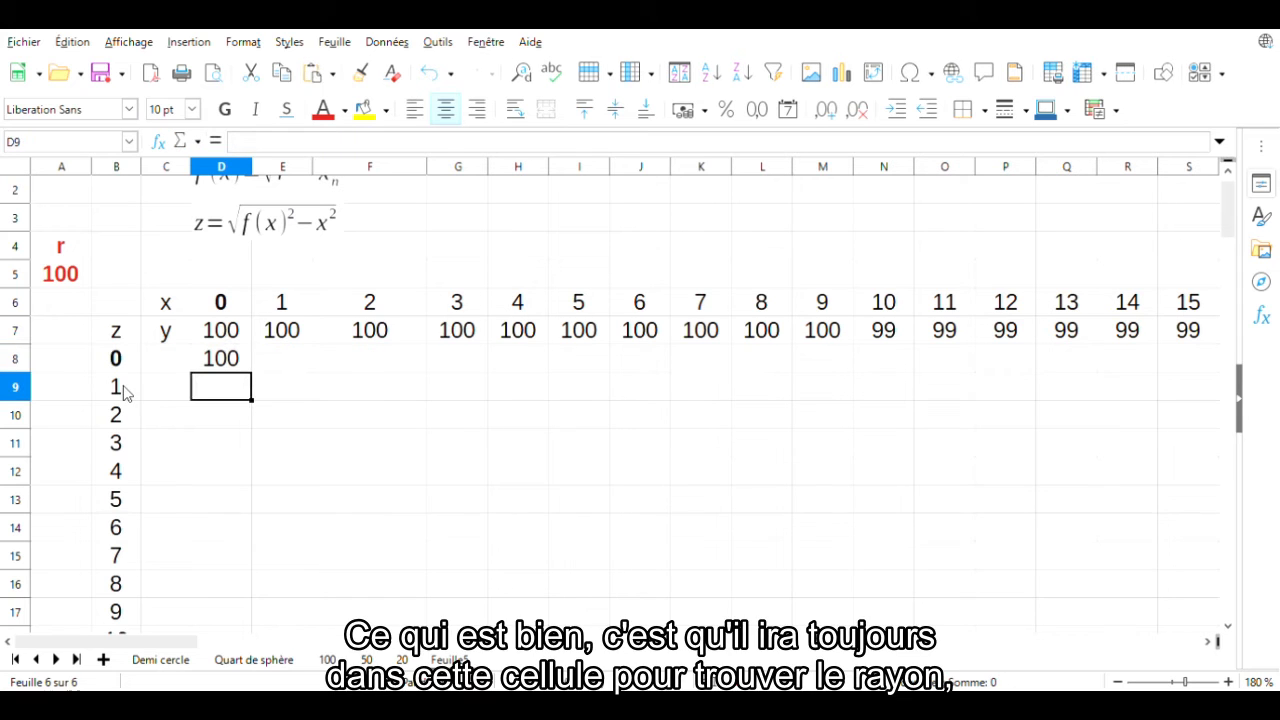
# Copy the D8 formula down to D15 and check the references of the copy in D11.
pyautogui.click(240, 368)
pyautogui.moveTo(266, 388); pyautogui.dragTo(255, 565)
pyautogui.click(306, 510)
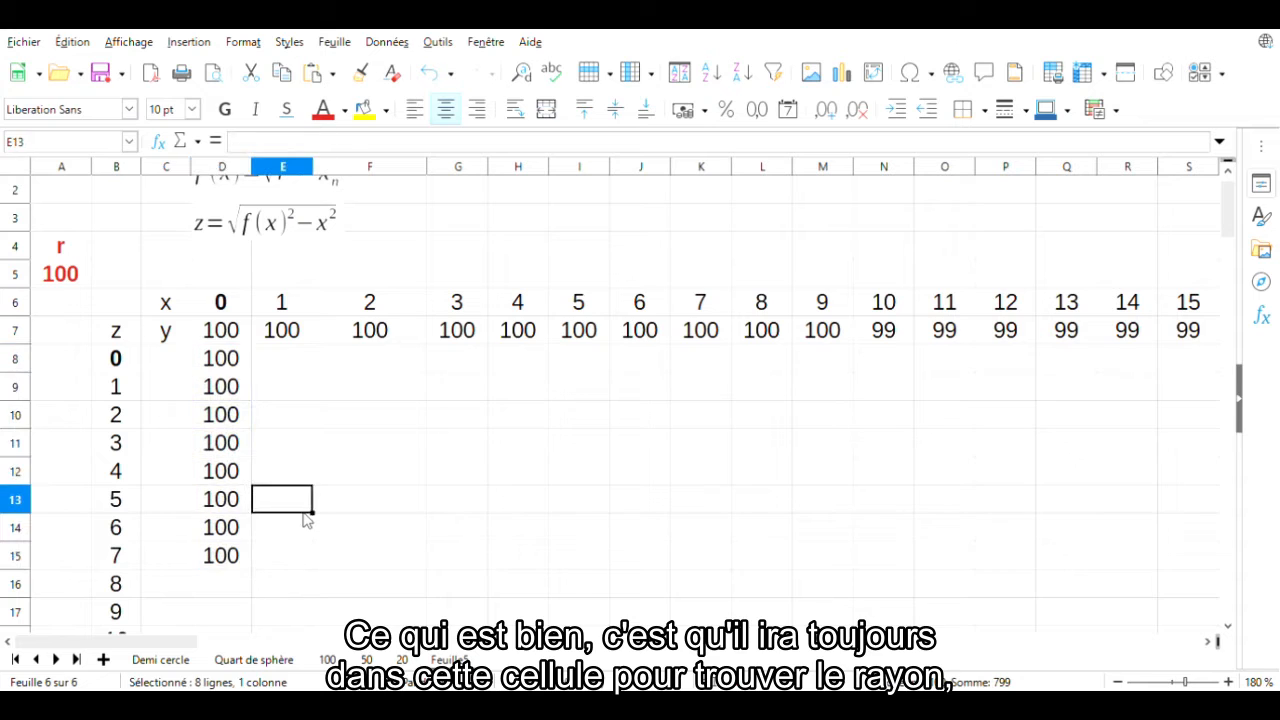
pyautogui.click(233, 444)
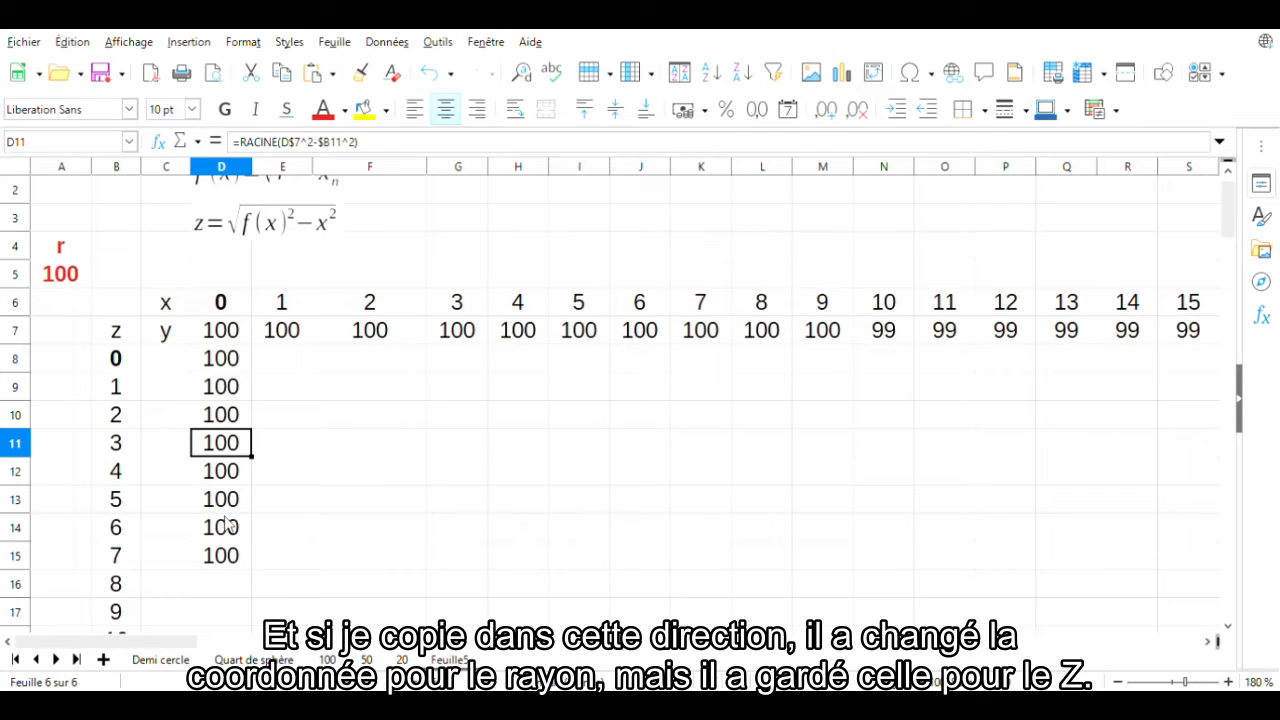
# Copy the formulas in D8:D15 across to E8:E15 and inspect which cells the E8 formula references.
pyautogui.moveTo(228, 366); pyautogui.dragTo(306, 573)
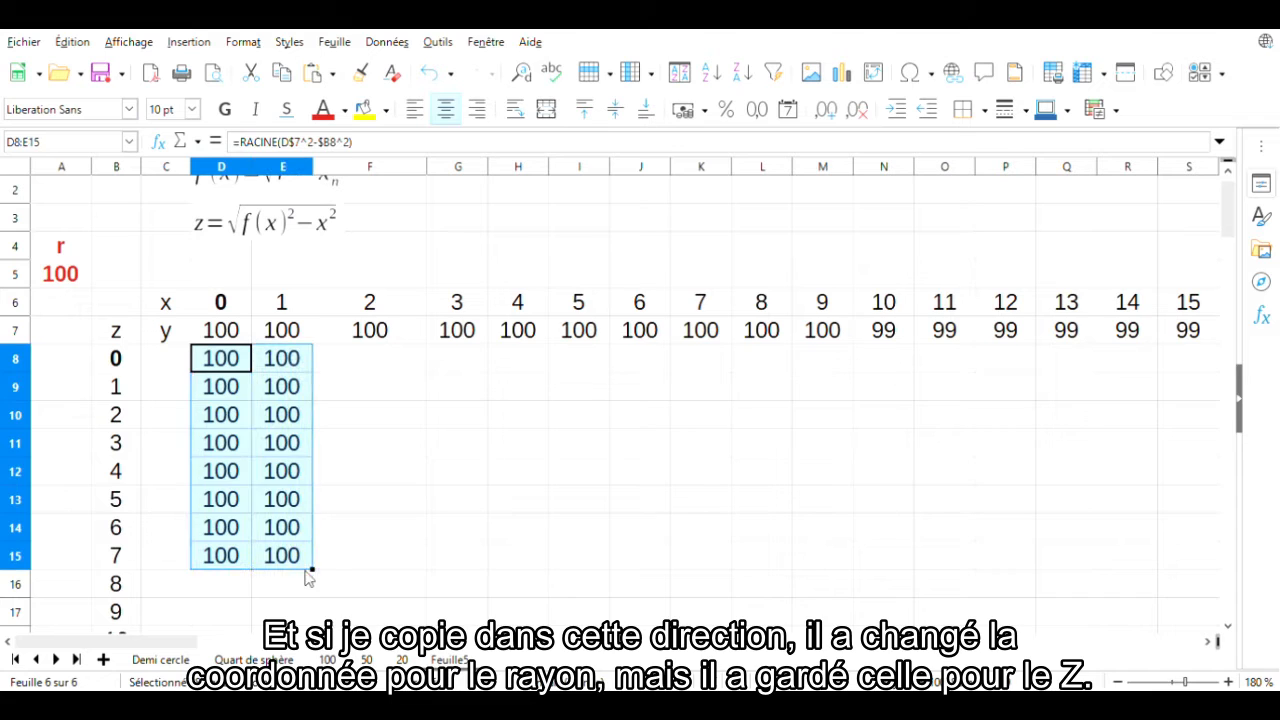
pyautogui.click(306, 497)
pyautogui.click(290, 368)
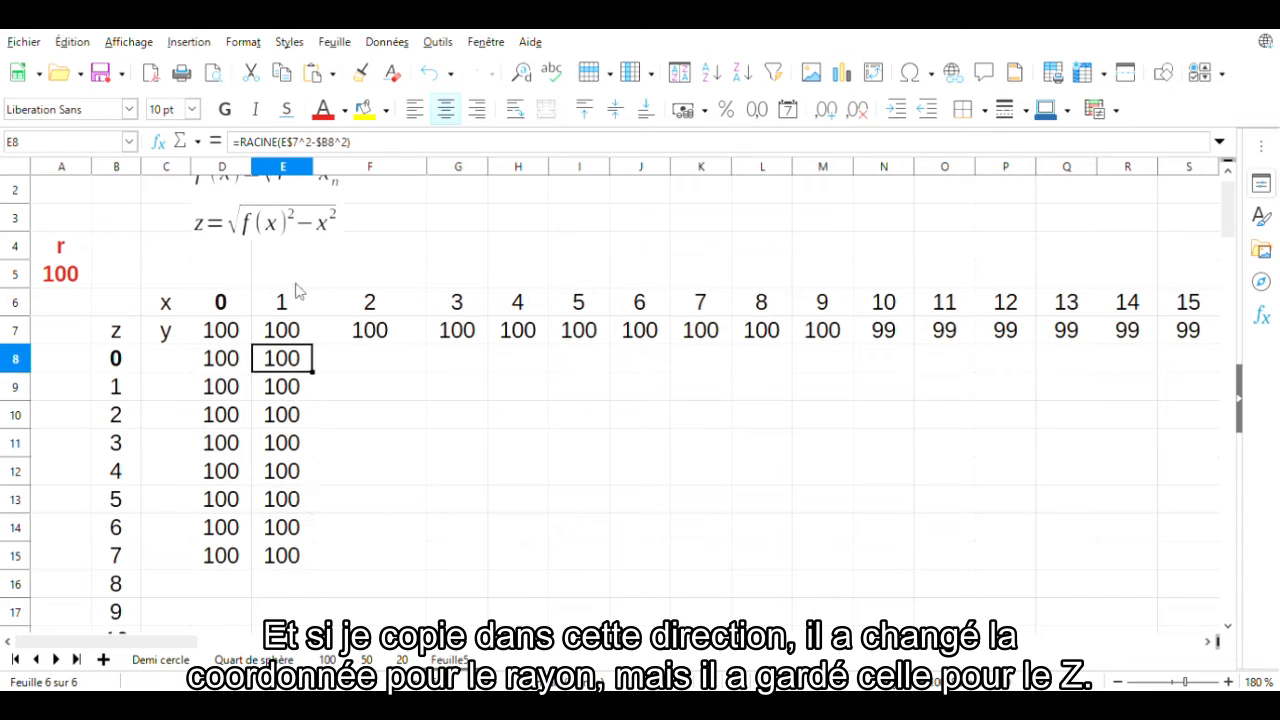
pyautogui.click(381, 147)
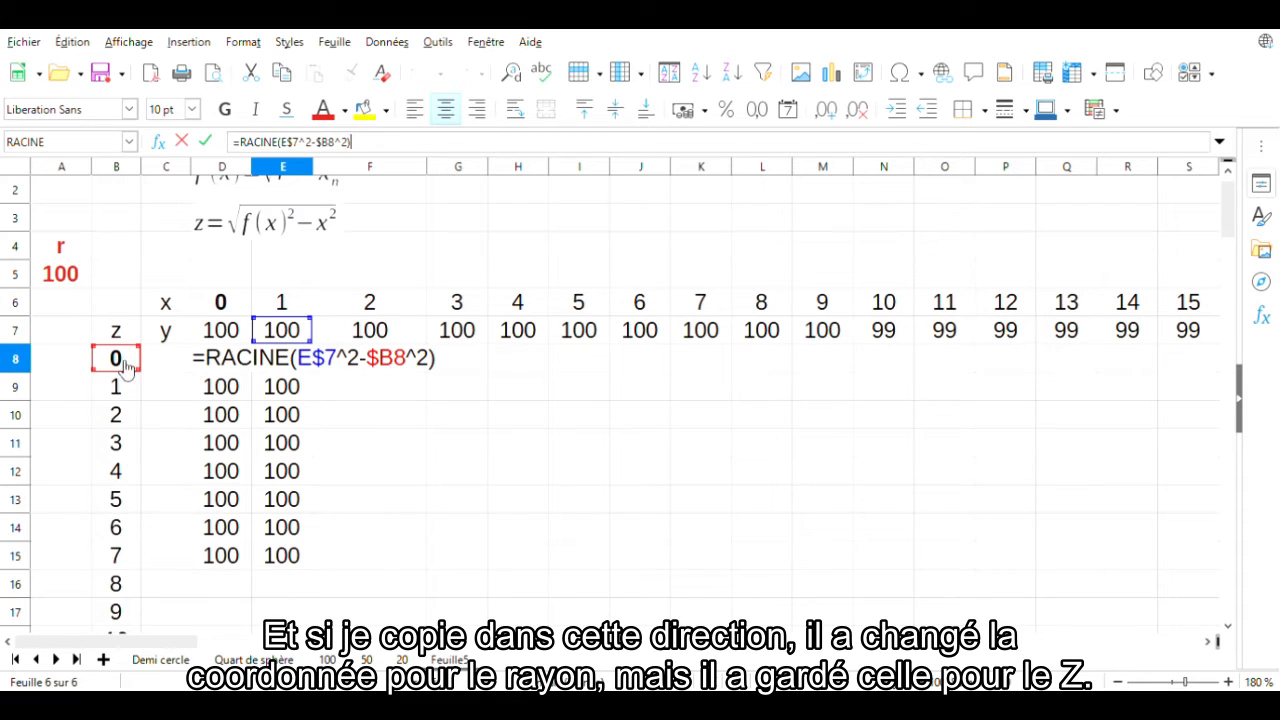
# Fill the z formula through the whole table, down to row 108 and across to column CZ, covering D8:CZ108.
pyautogui.press('Escape')
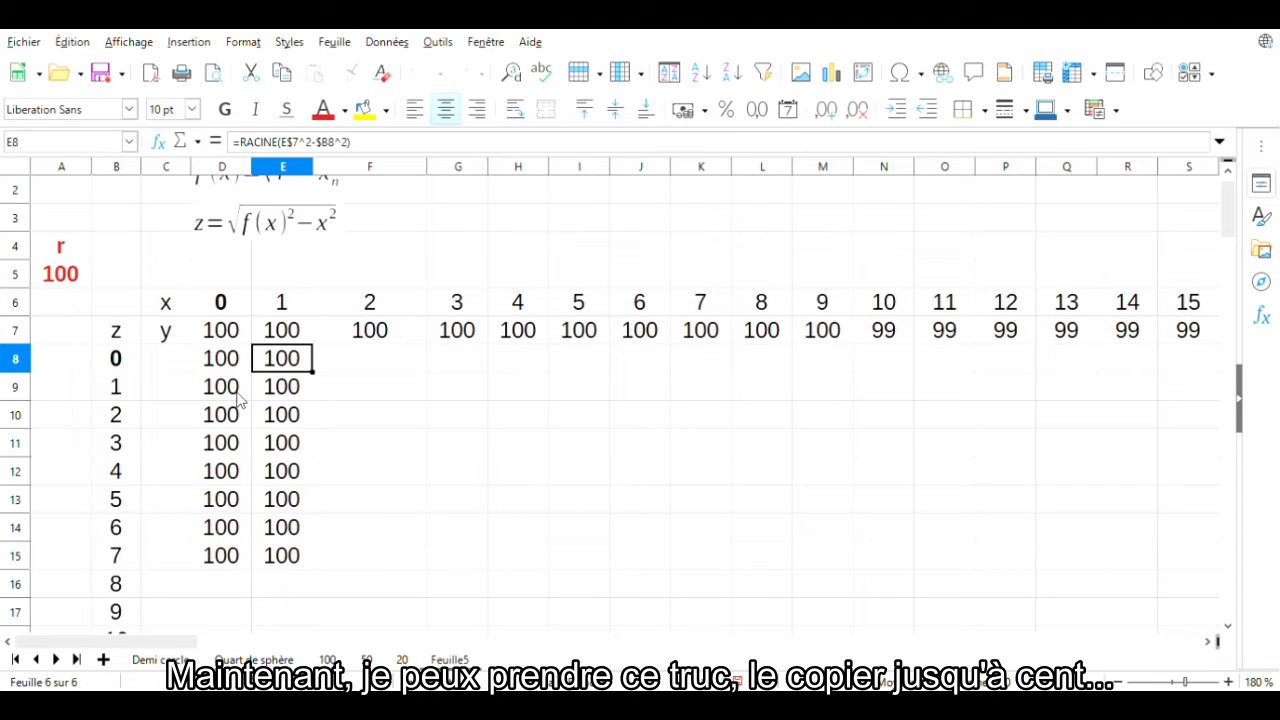
pyautogui.moveTo(221, 367); pyautogui.dragTo(978, 432)
pyautogui.moveTo(1232, 434); pyautogui.dragTo(833, 483)
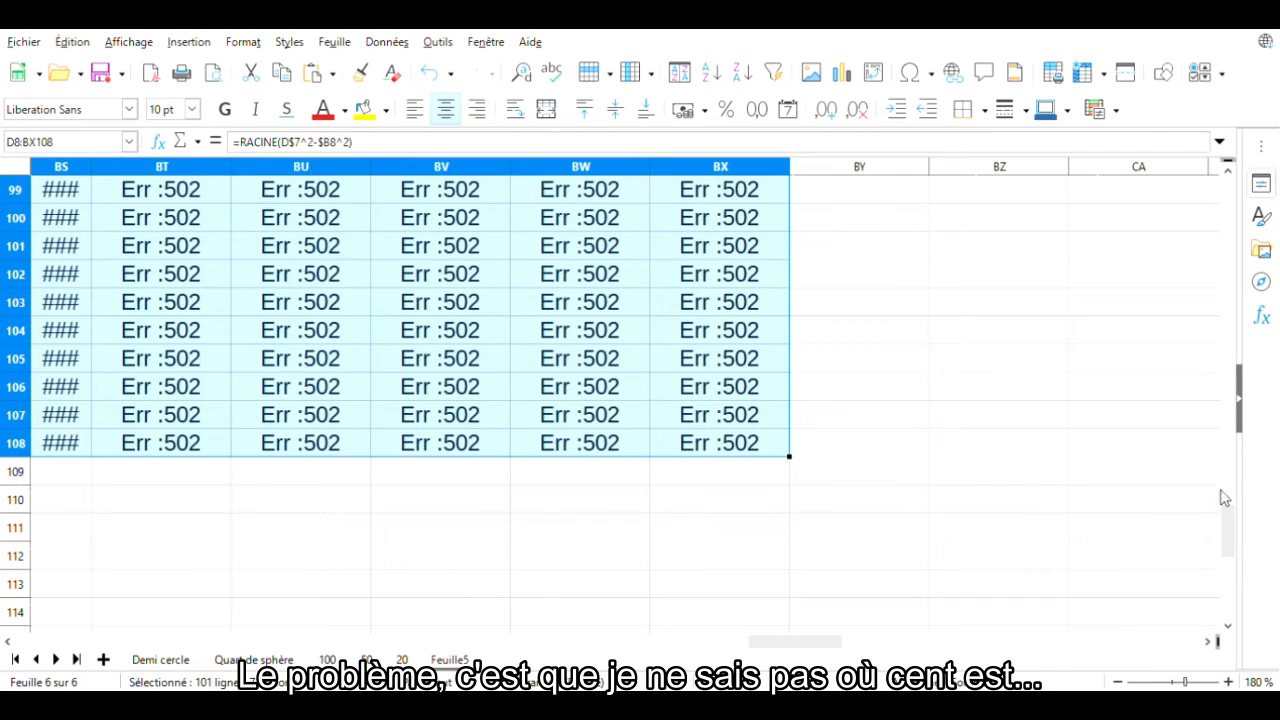
pyautogui.moveTo(1225, 532); pyautogui.dragTo(1236, 432)
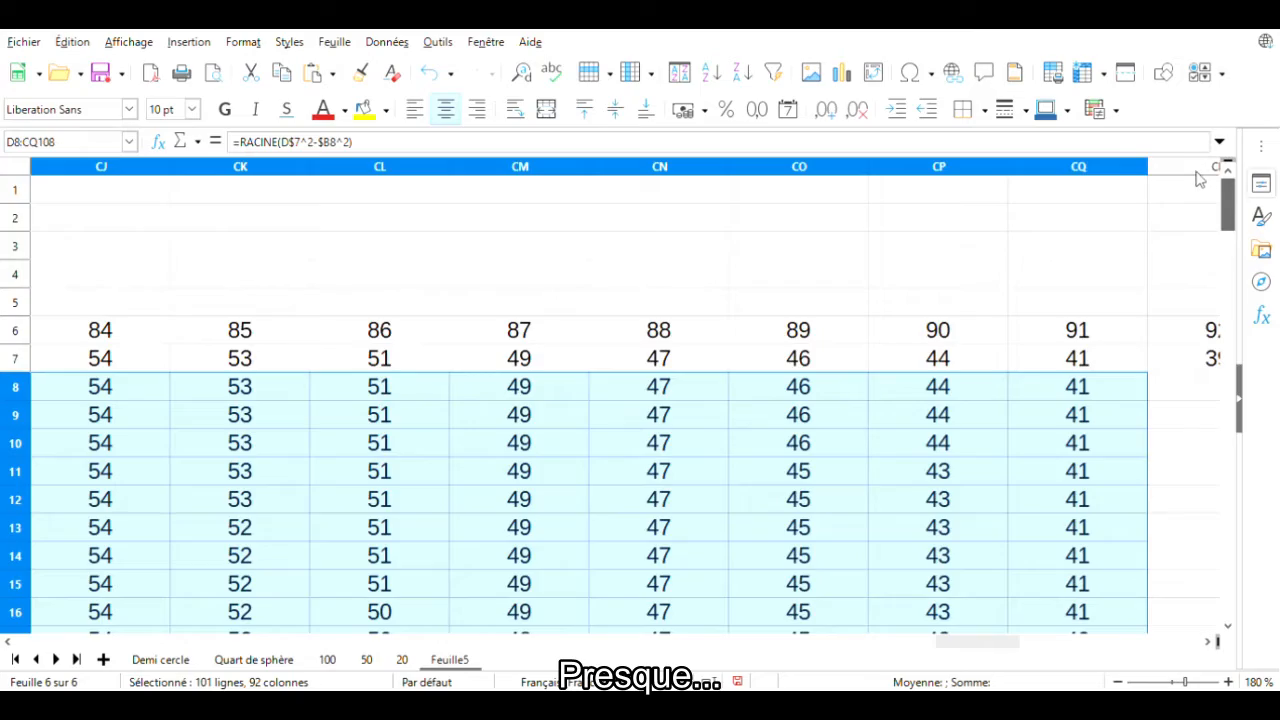
pyautogui.moveTo(1196, 173); pyautogui.dragTo(1227, 446)
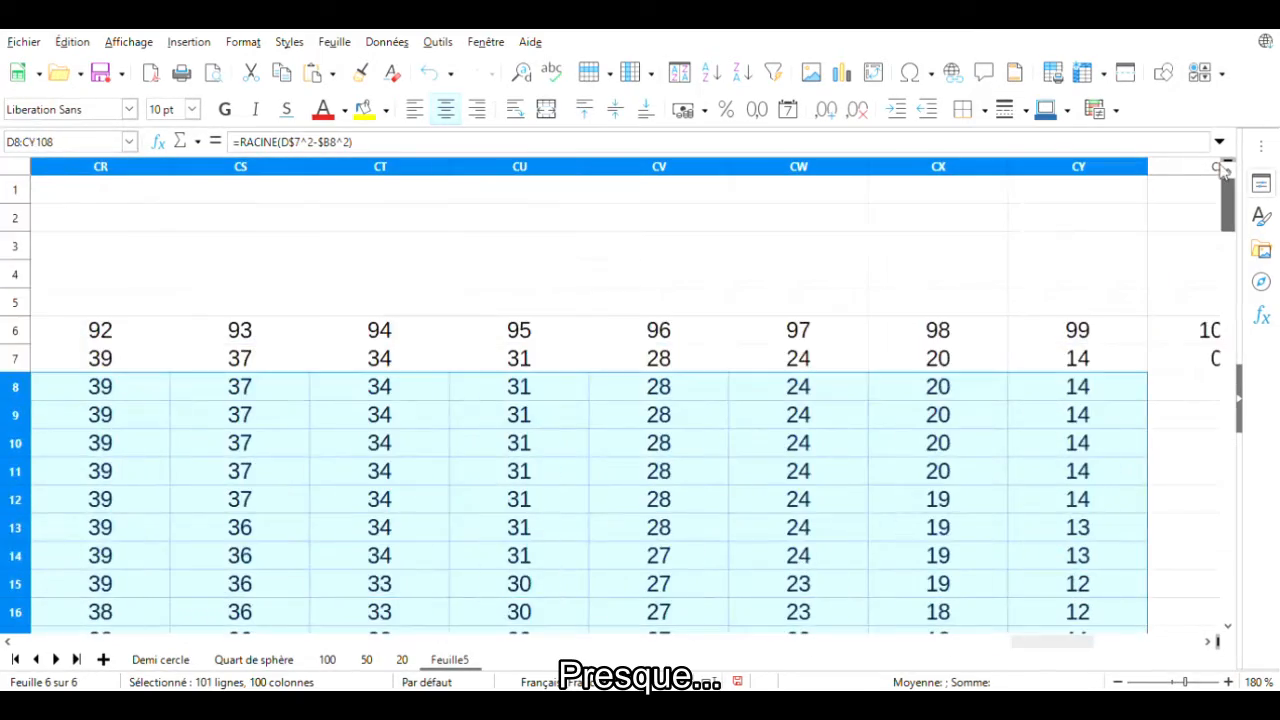
pyautogui.moveTo(1226, 224); pyautogui.dragTo(1236, 460)
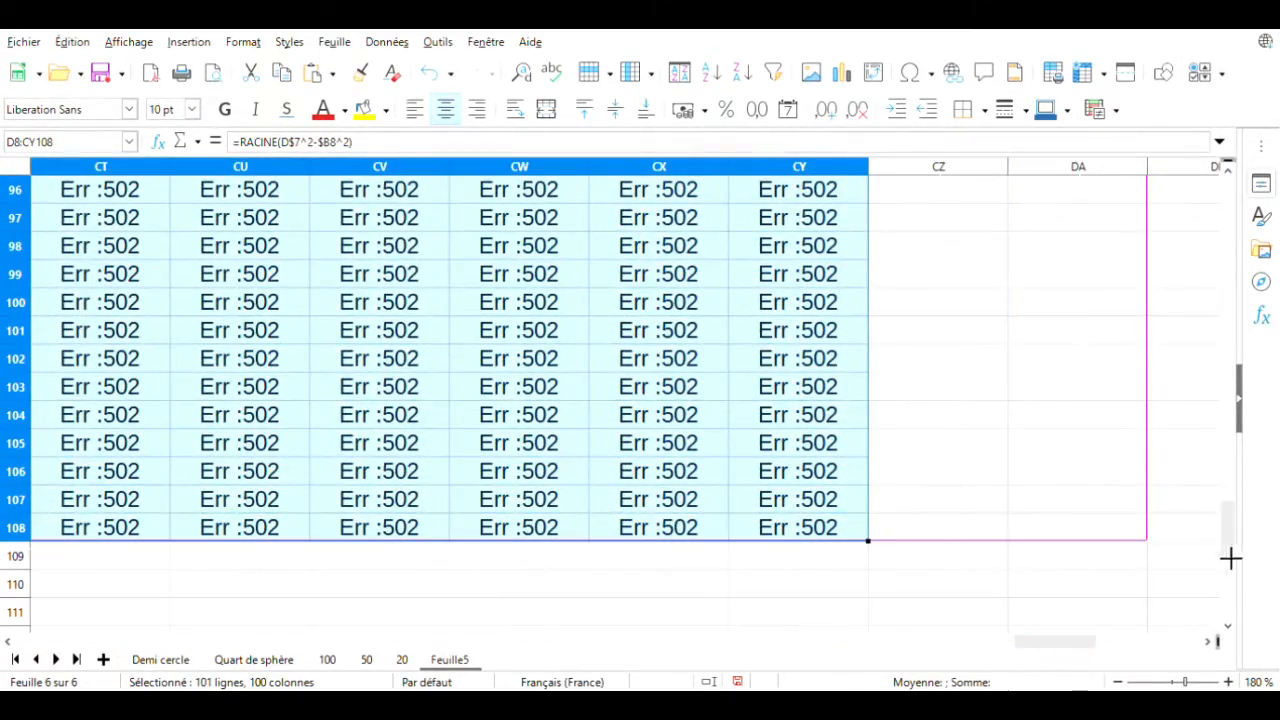
pyautogui.moveTo(1071, 557); pyautogui.dragTo(1060, 553)
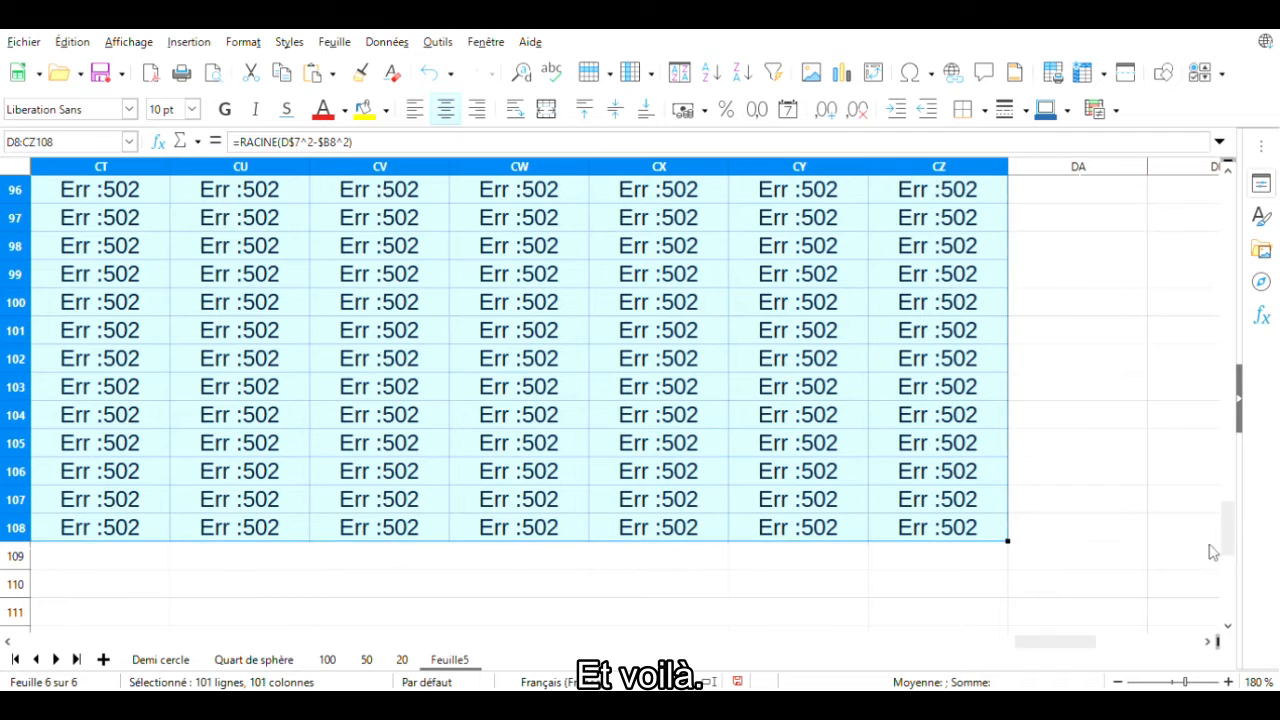
pyautogui.moveTo(1224, 535); pyautogui.dragTo(1197, 177)
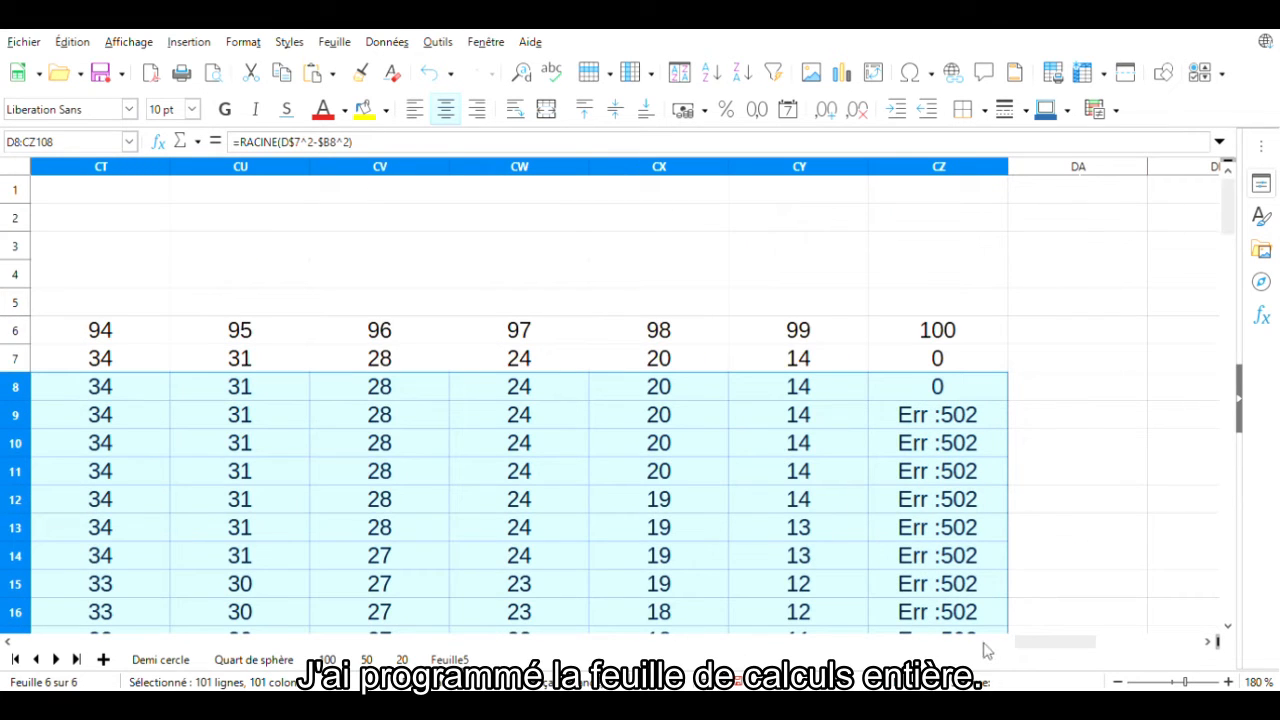
pyautogui.moveTo(1040, 643); pyautogui.dragTo(45, 683)
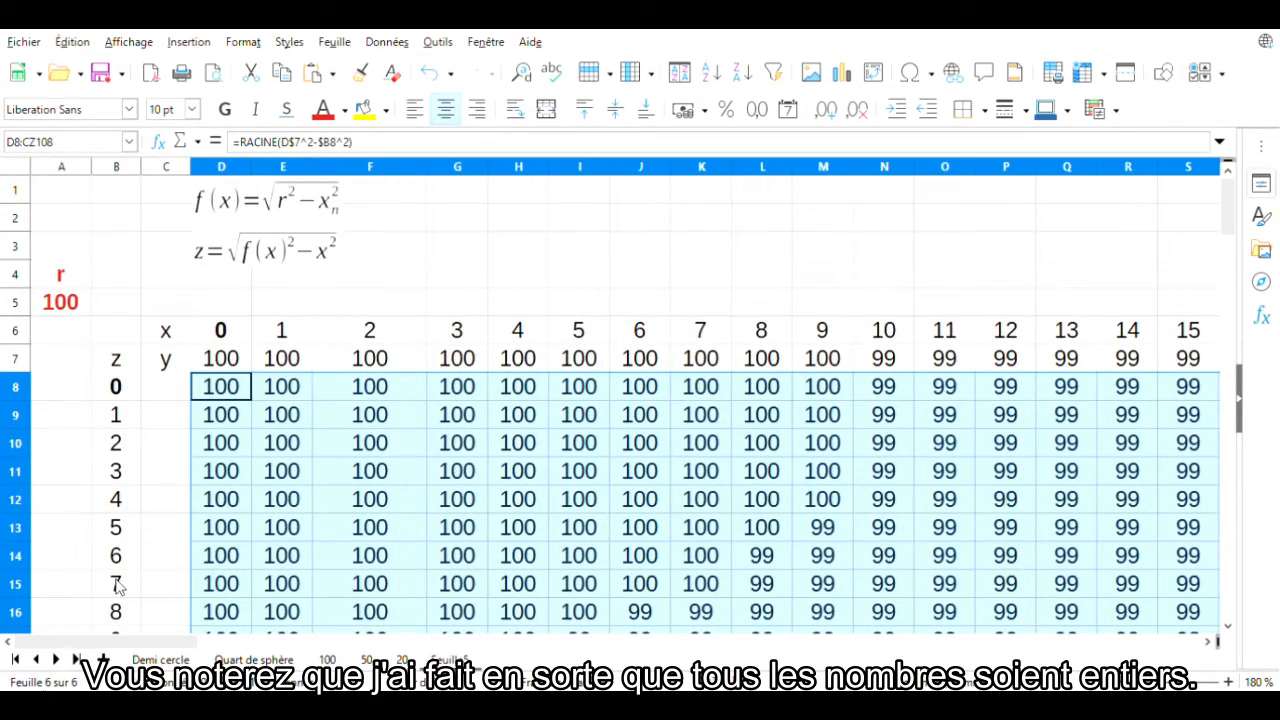
pyautogui.click(207, 563)
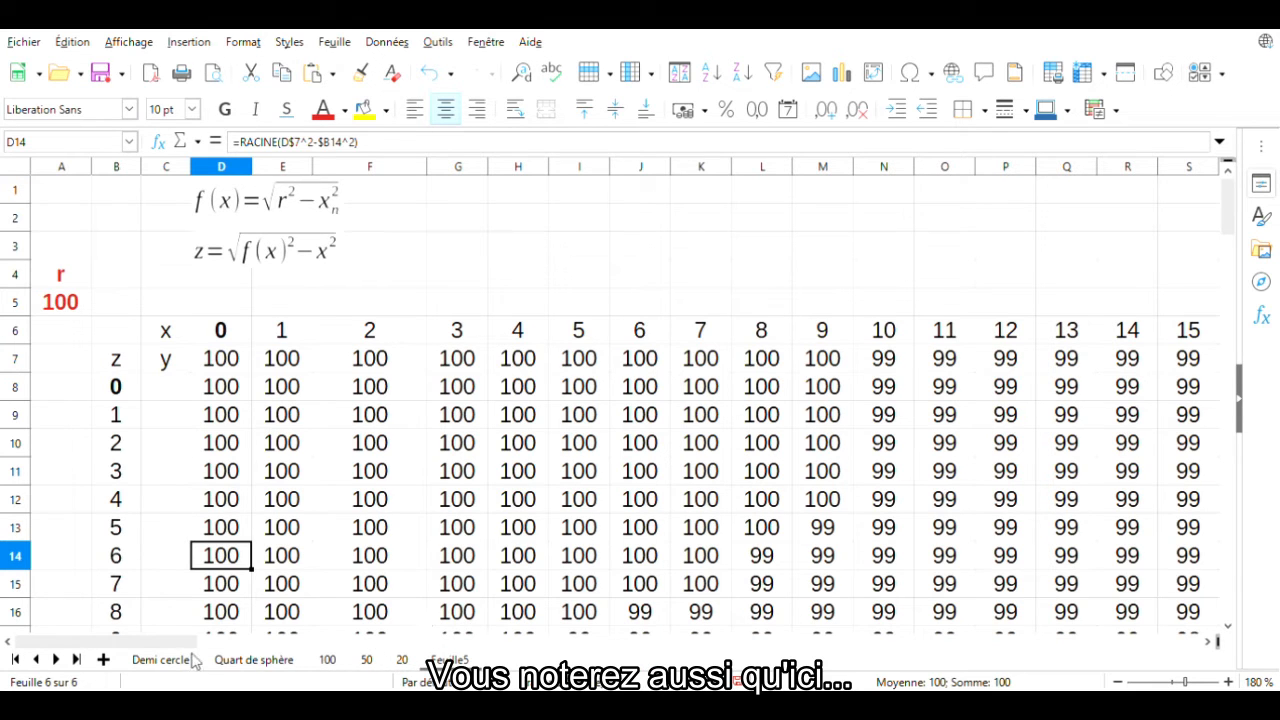
# Inspect the square-root formula in CZ10, in the x = 100 column, and leave the cell without saving any edit.
pyautogui.moveTo(190, 641); pyautogui.dragTo(1110, 625)
pyautogui.click(818, 455)
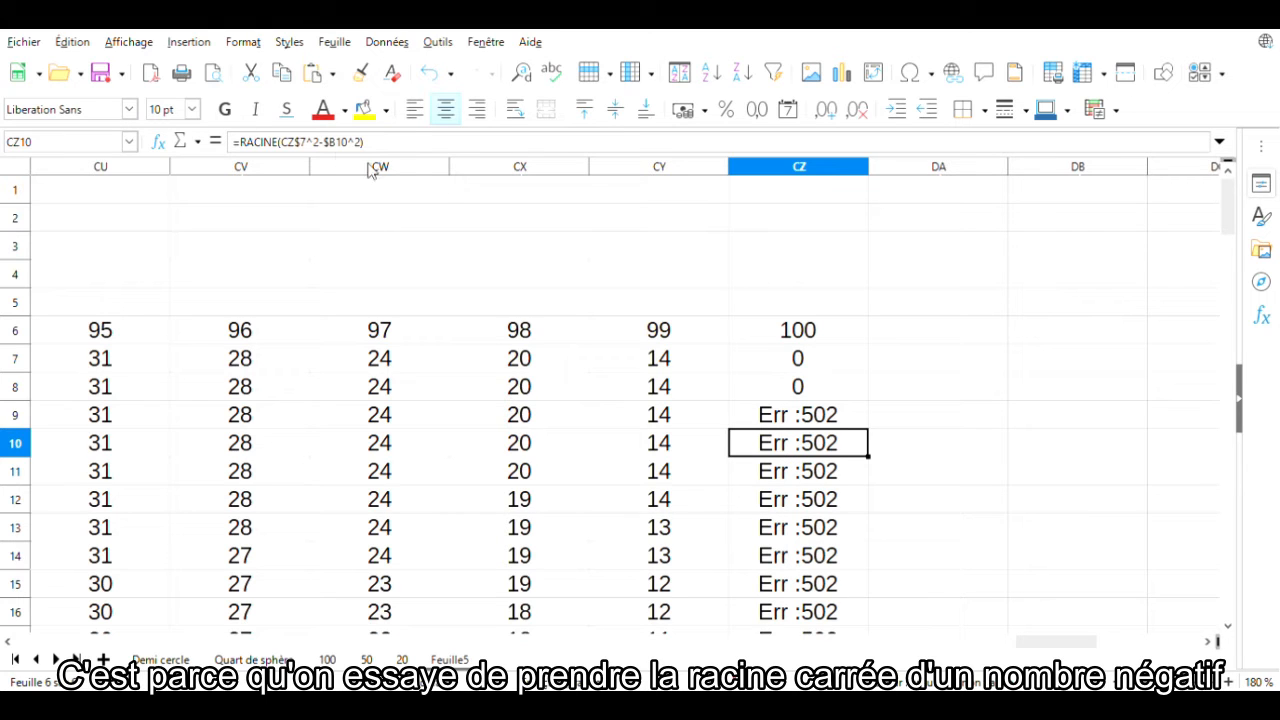
pyautogui.moveTo(370, 150); pyautogui.dragTo(295, 155)
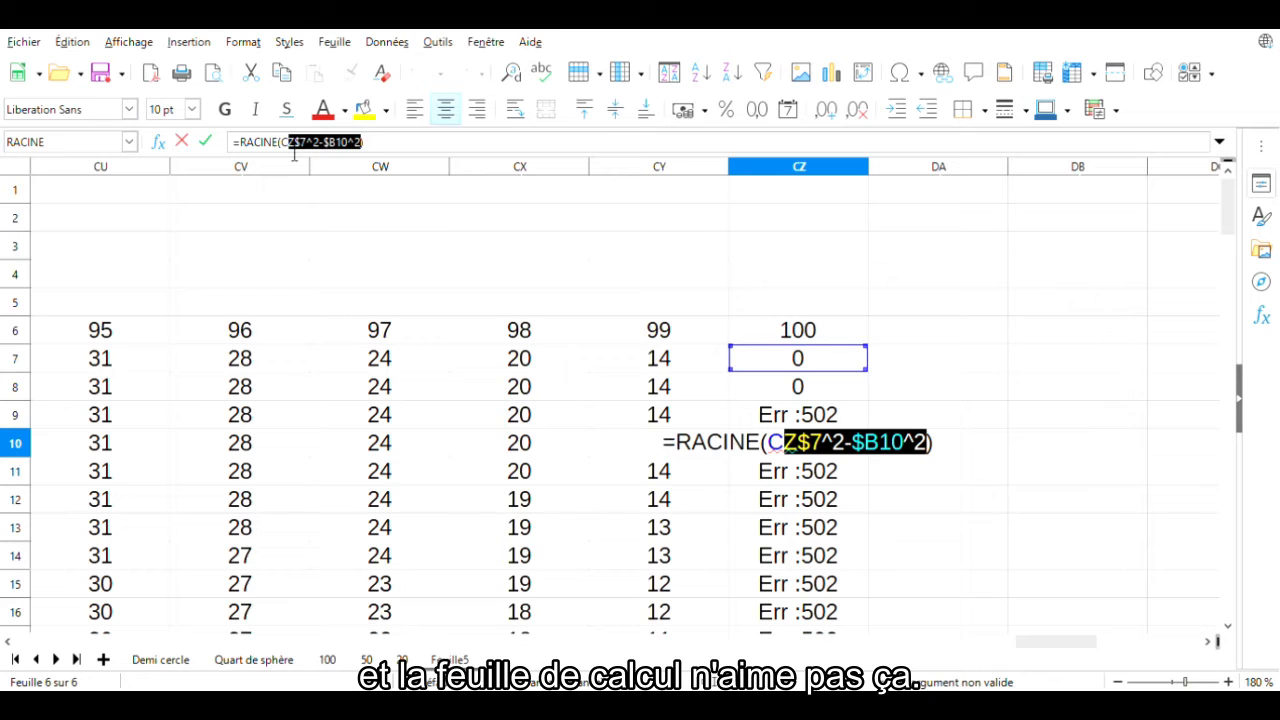
pyautogui.click(294, 150)
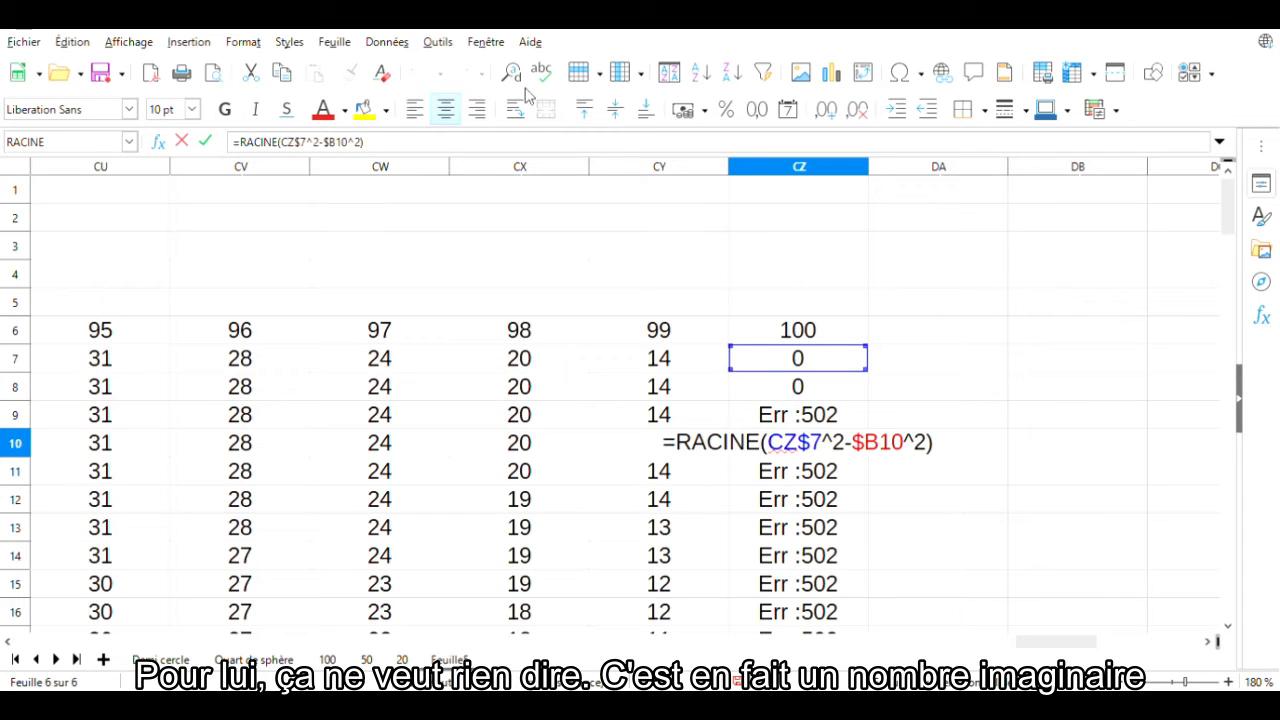
pyautogui.click(905, 252)
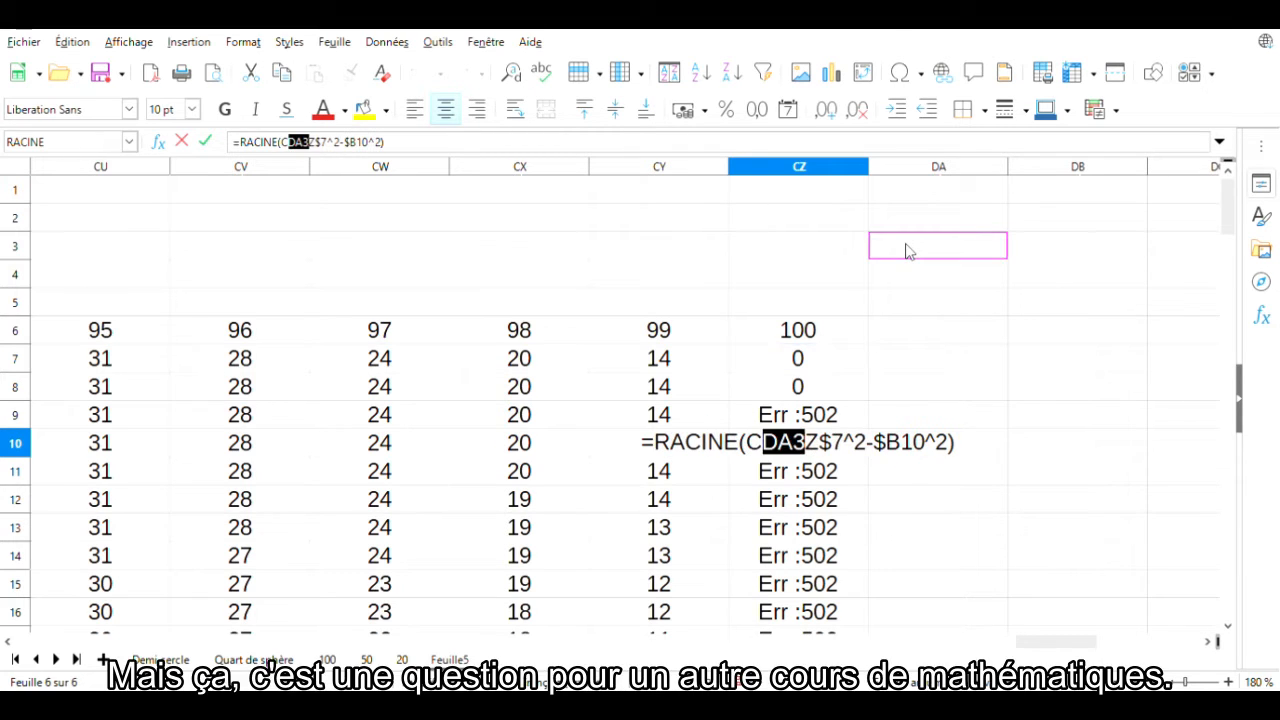
pyautogui.press('Escape')
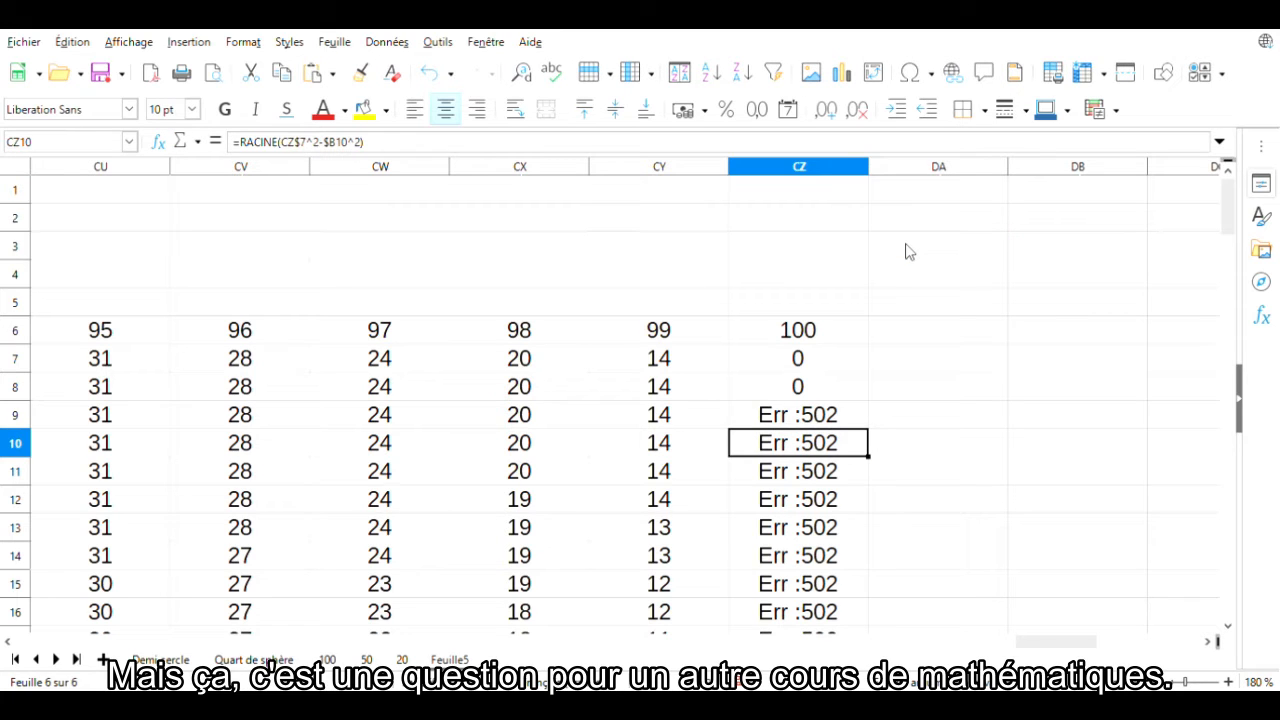